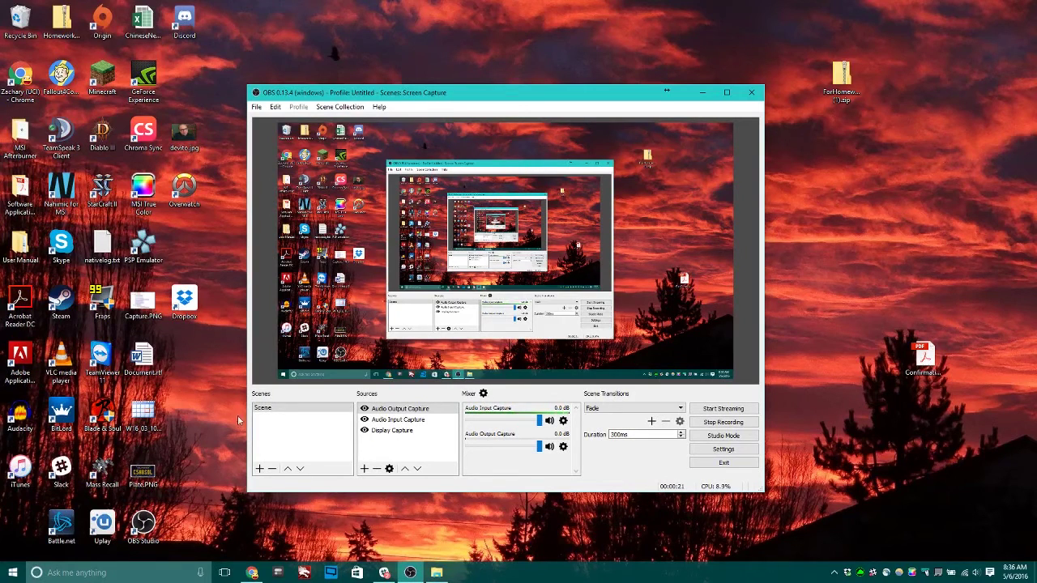
# - Bring the Chrome window showing obsproject.com in front of OBS from the taskbar
pyautogui.moveTo(252, 572)
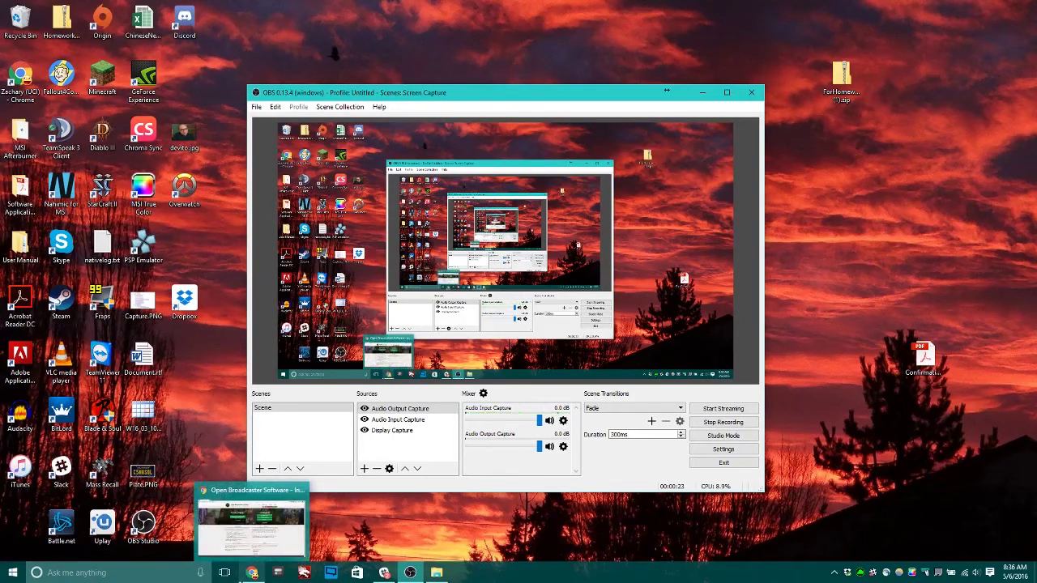
pyautogui.click(252, 573)
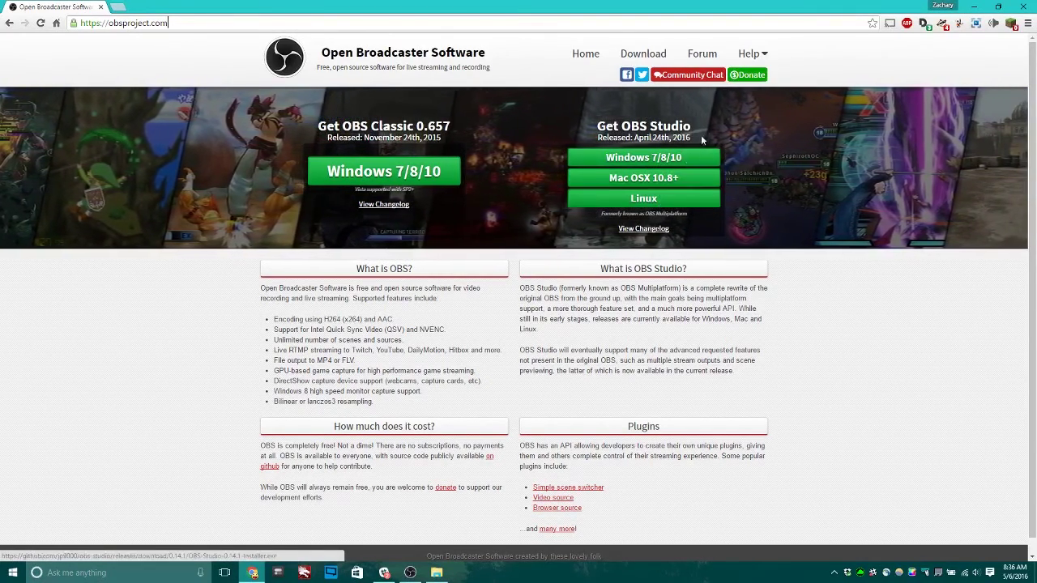
# - Bring the OBS Studio window back in front of Chrome
pyautogui.click(973, 6)
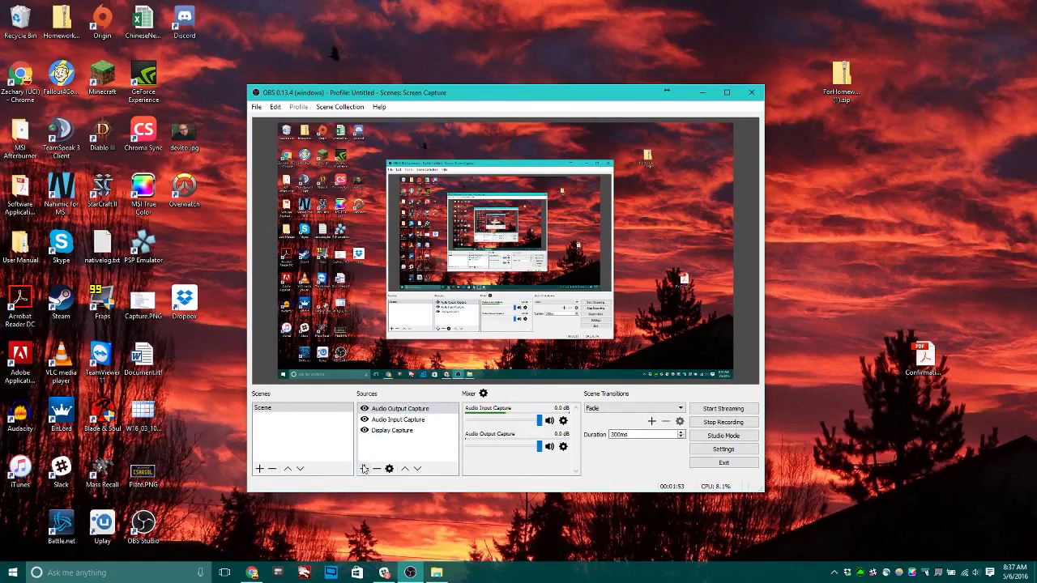
pyautogui.click(365, 473)
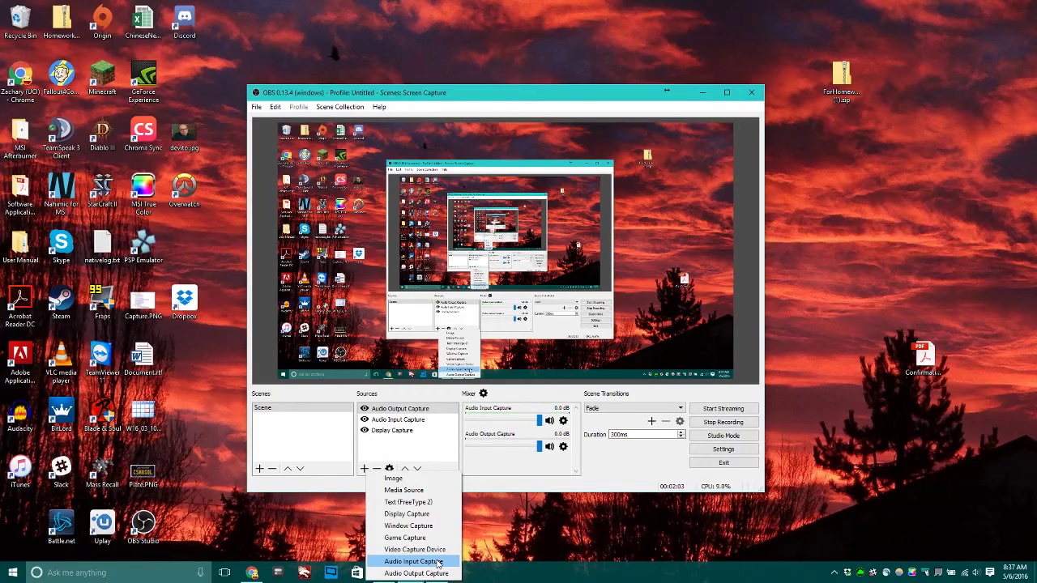
pyautogui.click(438, 562)
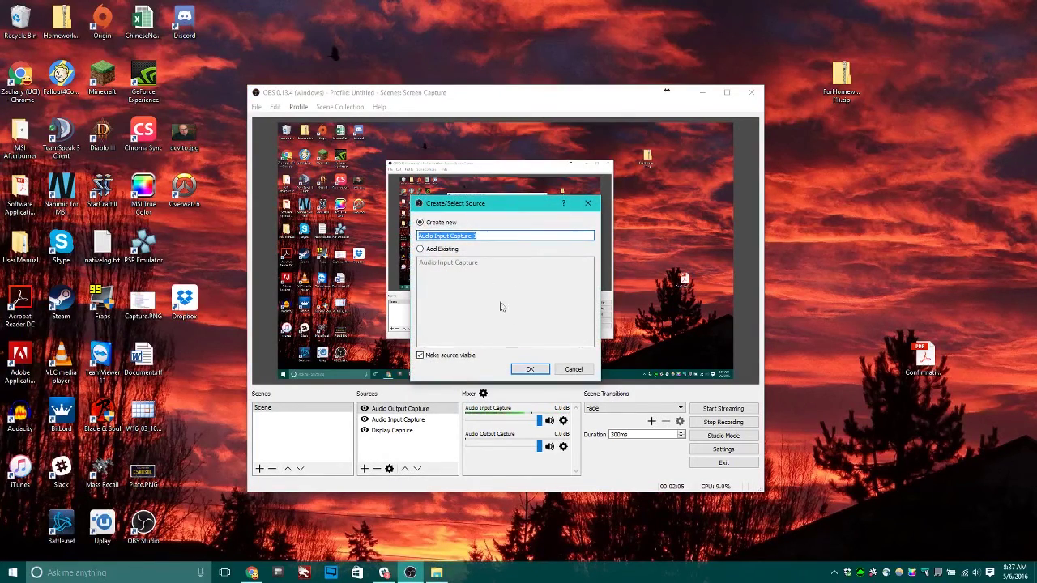
pyautogui.click(542, 372)
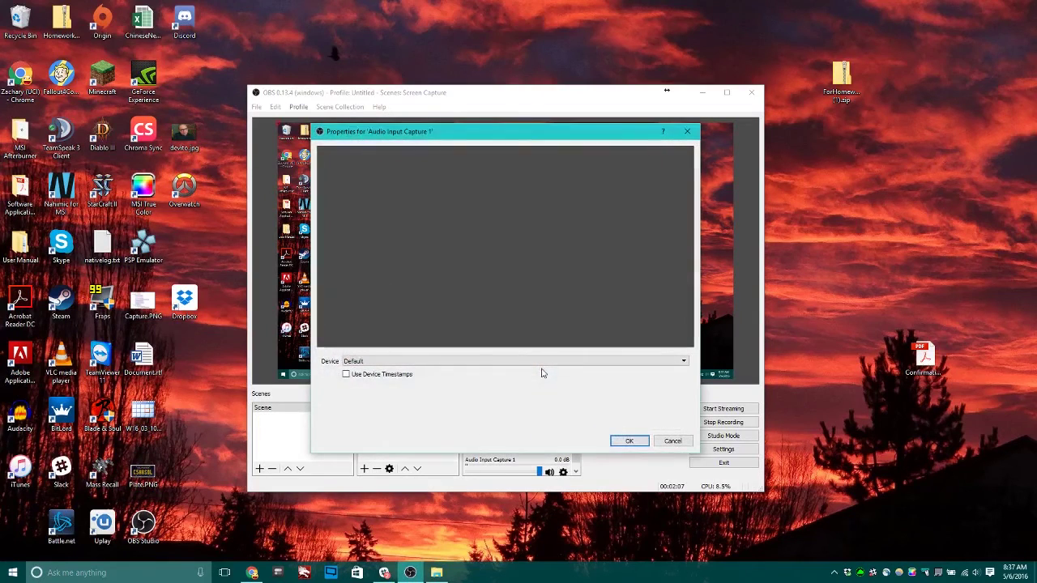
pyautogui.moveTo(478, 131); pyautogui.dragTo(712, 150)
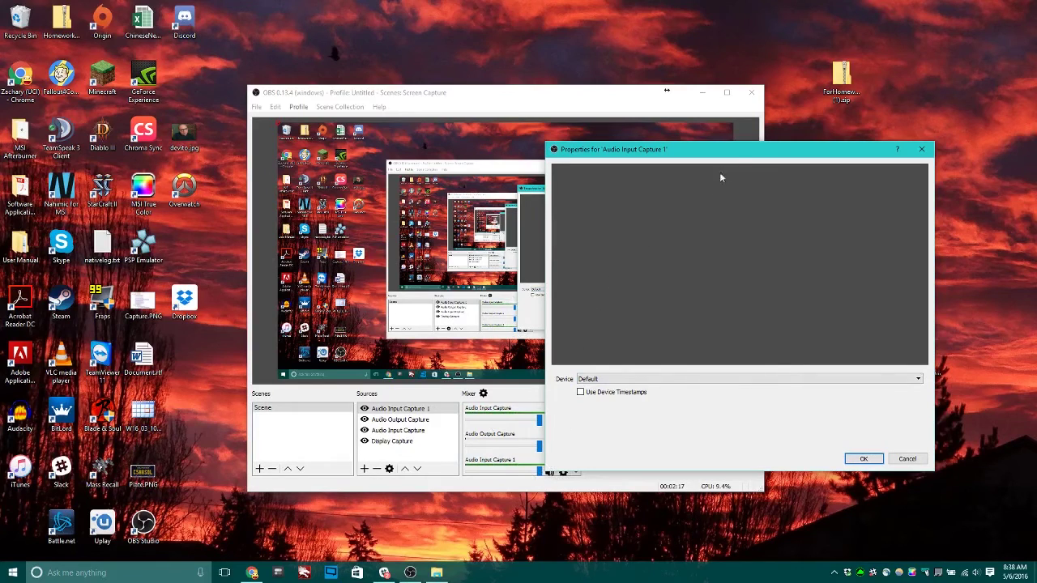
pyautogui.moveTo(717, 150); pyautogui.dragTo(790, 110)
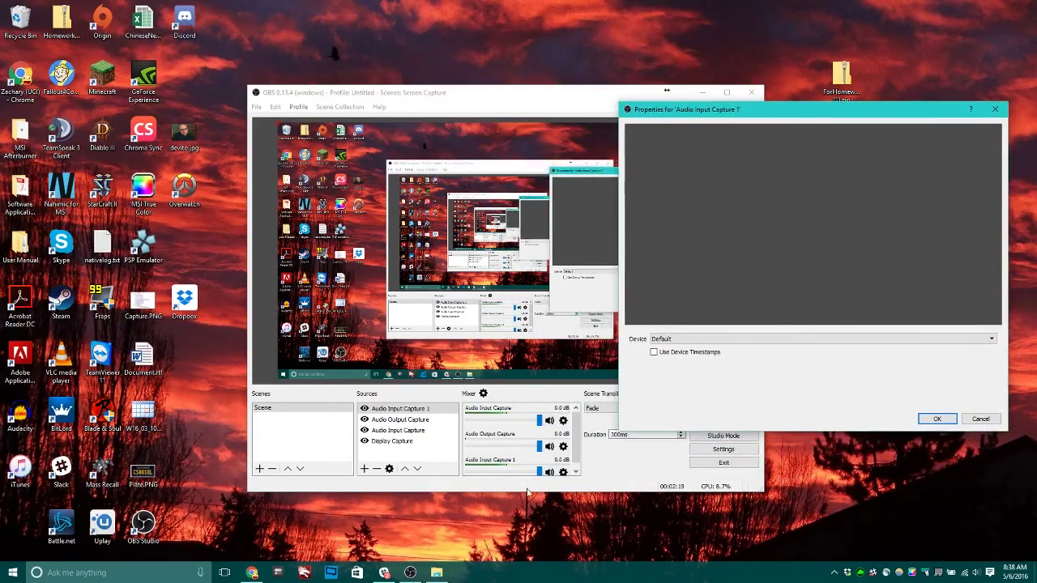
pyautogui.click(550, 472)
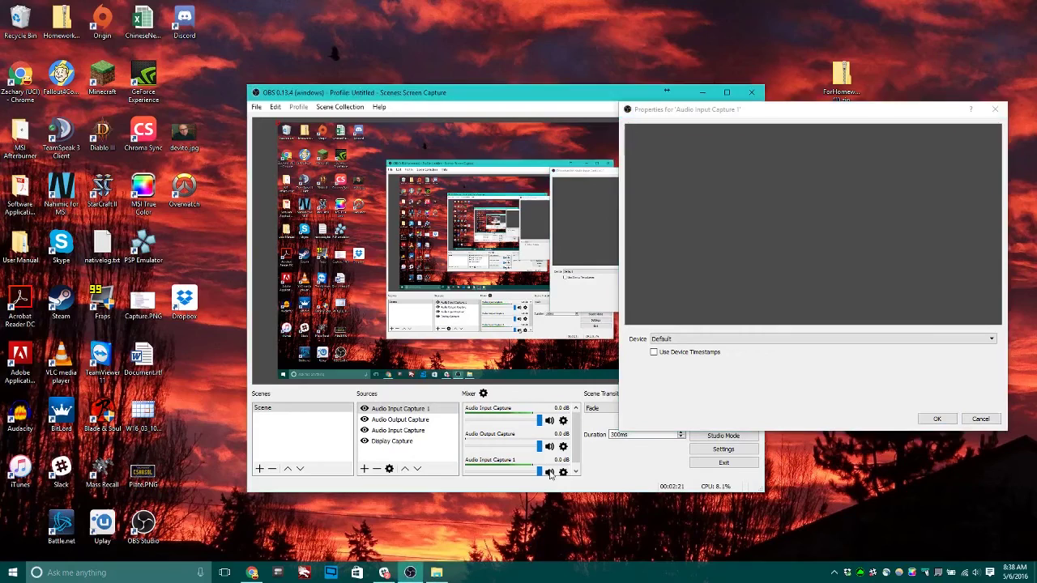
pyautogui.click(549, 472)
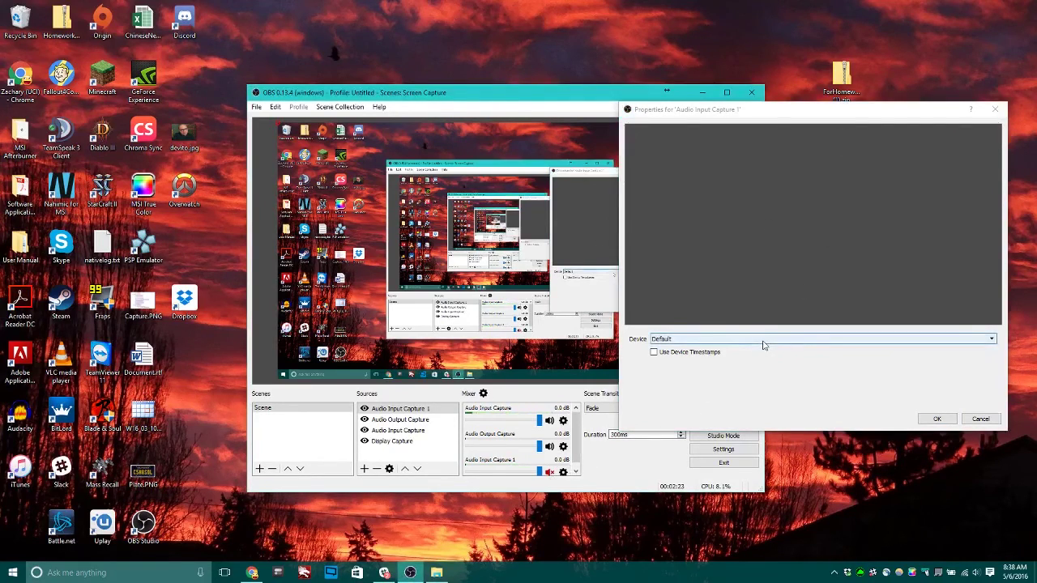
pyautogui.click(729, 341)
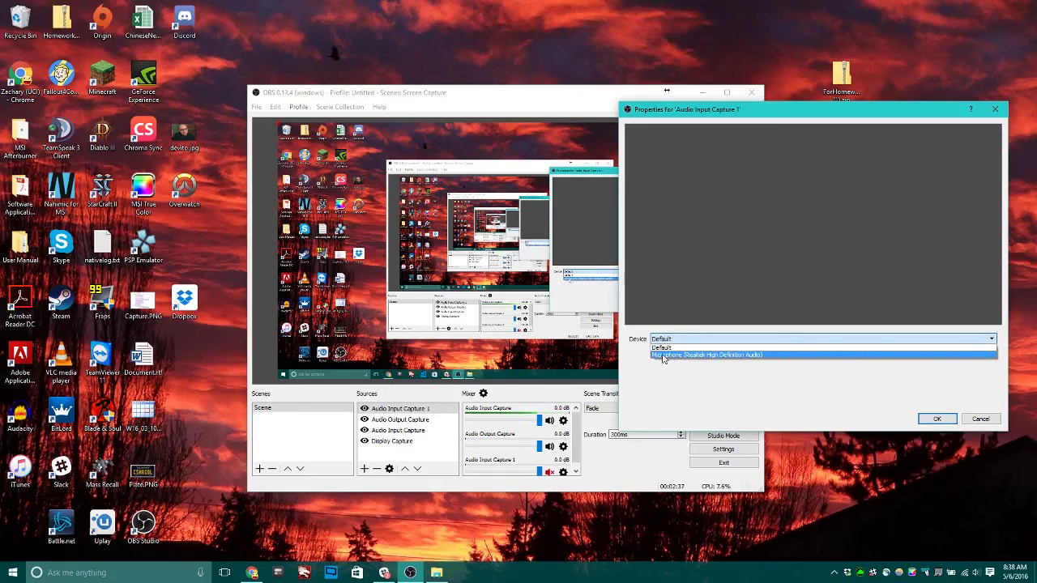
pyautogui.click(977, 420)
pyautogui.click(977, 420)
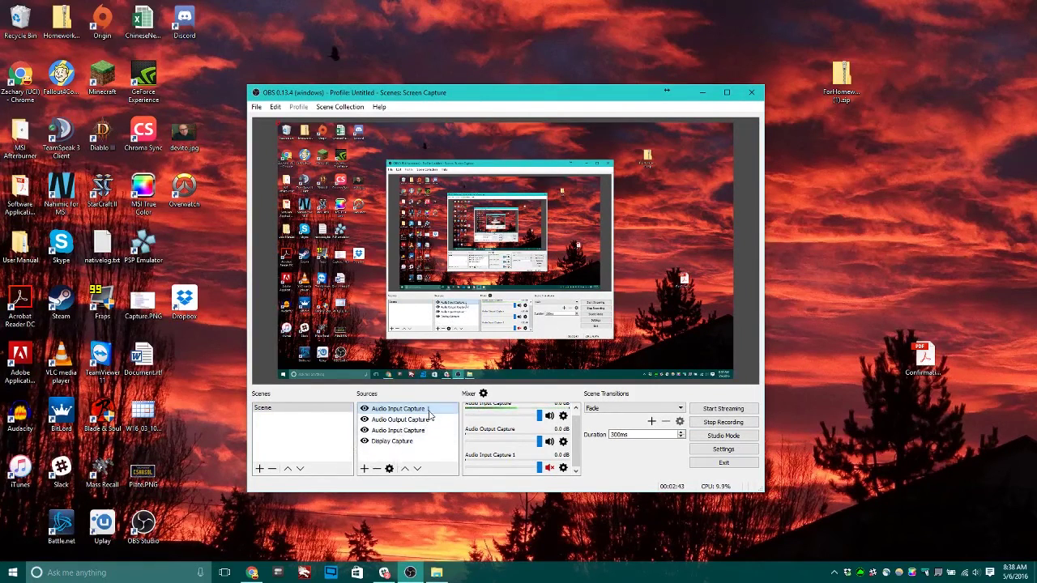
pyautogui.click(376, 469)
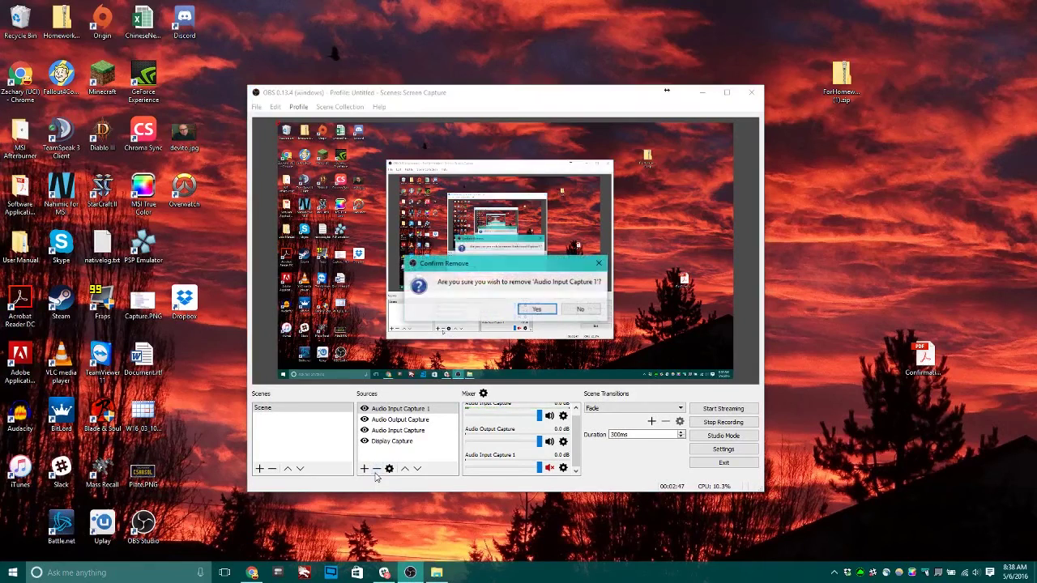
pyautogui.click(535, 308)
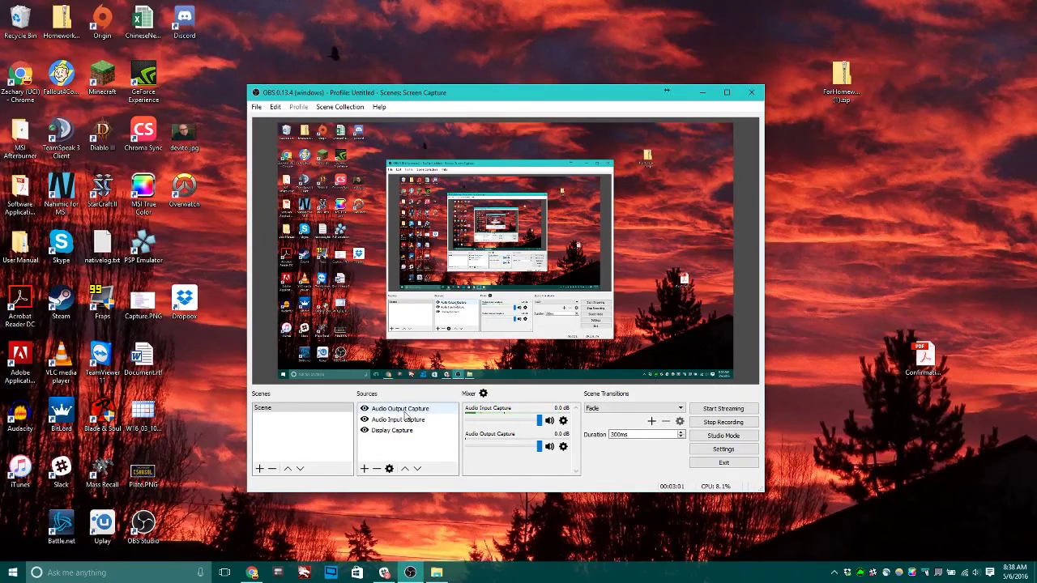
pyautogui.click(361, 471)
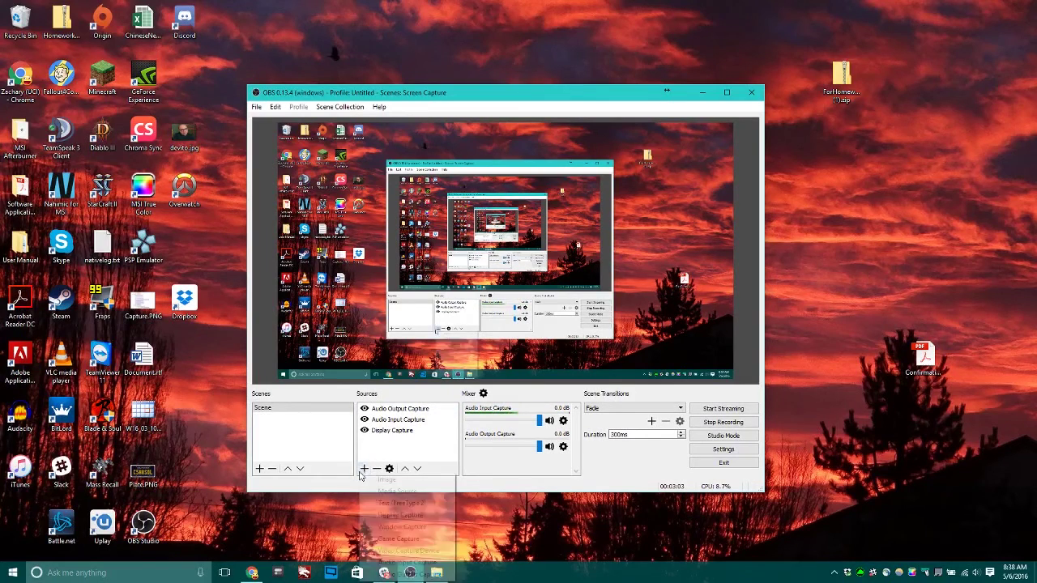
pyautogui.click(429, 575)
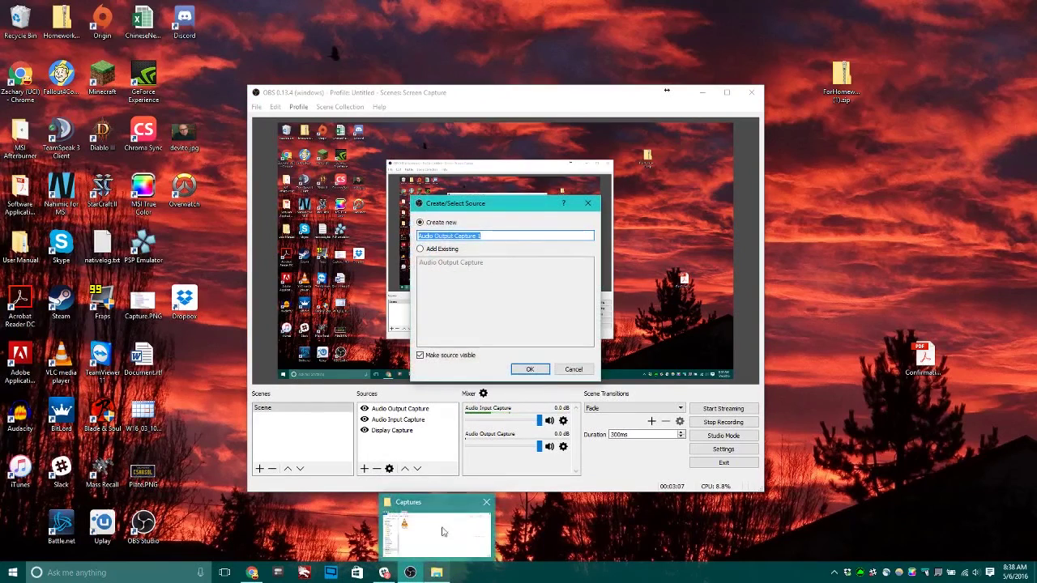
pyautogui.click(542, 372)
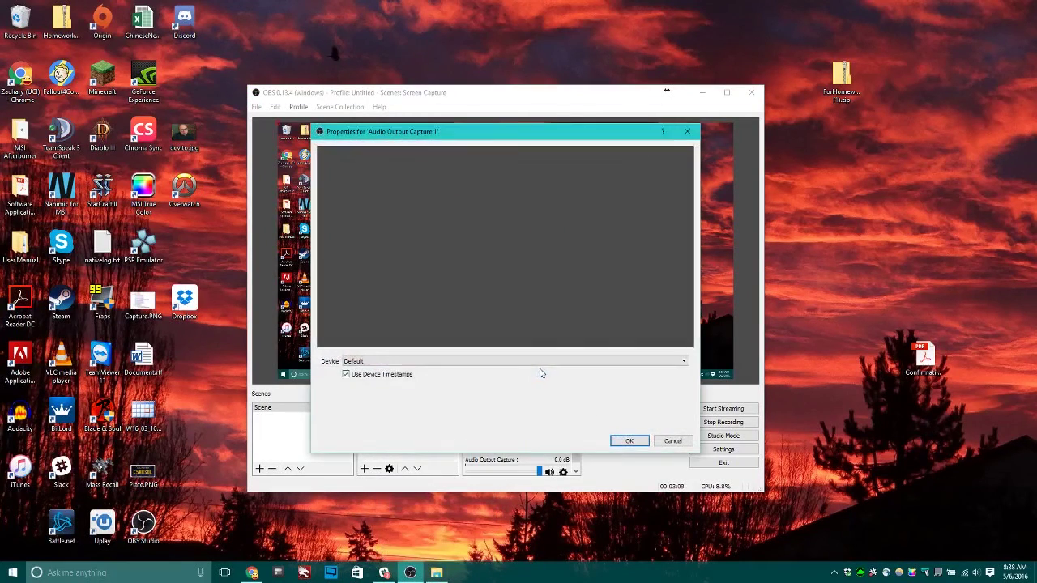
pyautogui.click(476, 362)
pyautogui.click(551, 138)
pyautogui.click(474, 363)
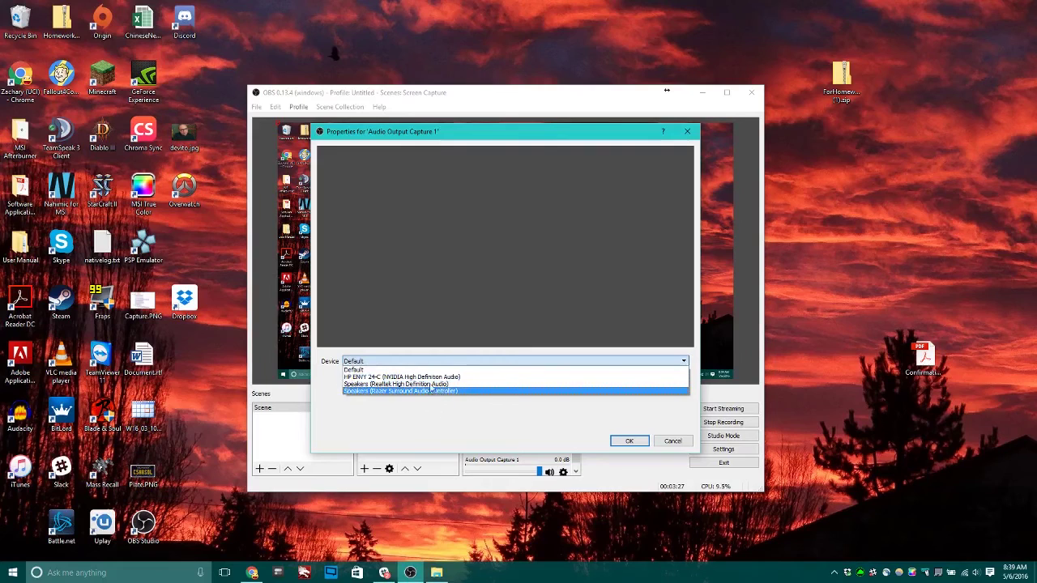
pyautogui.click(673, 441)
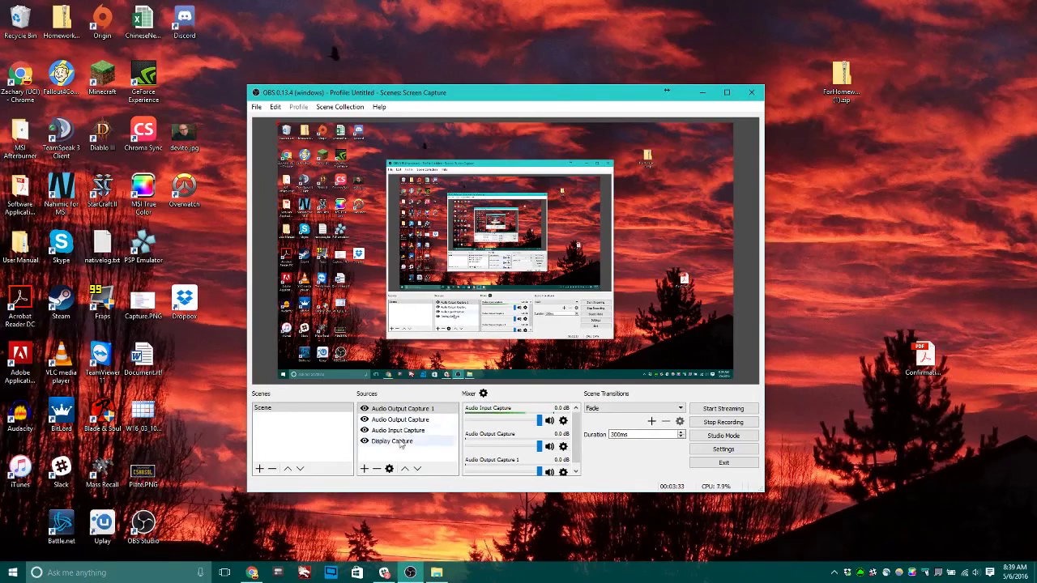
pyautogui.click(376, 469)
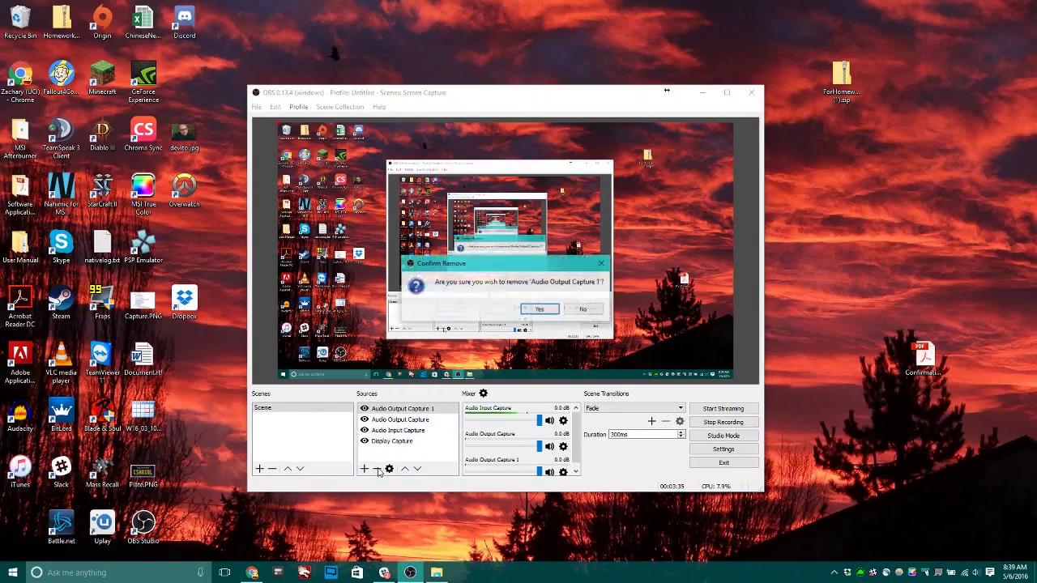
# - Remove Audio Output Capture 1 and add Display Capture 1 capturing Display 0: 1920x1080
pyautogui.click(537, 314)
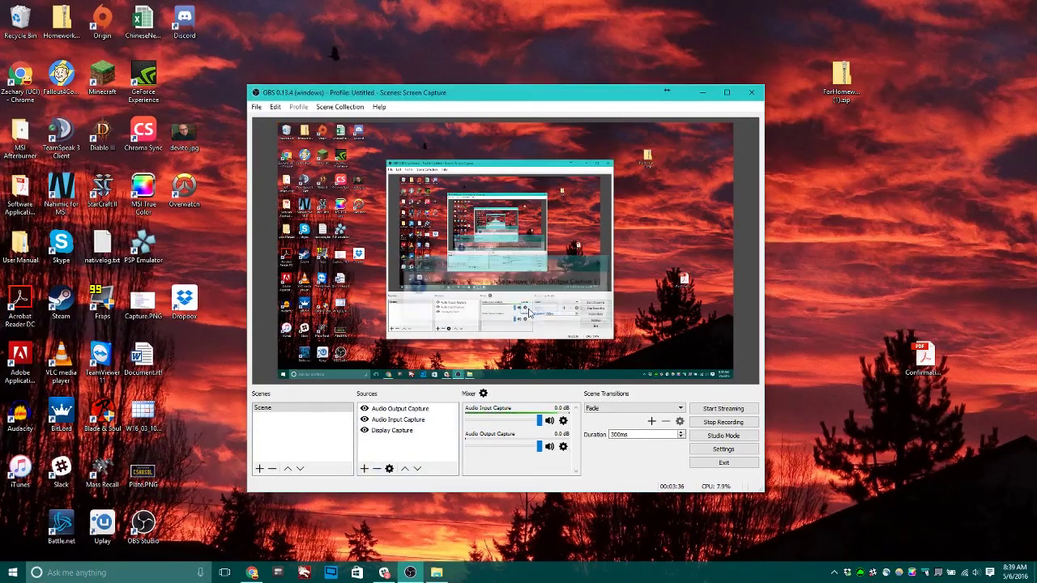
pyautogui.click(364, 469)
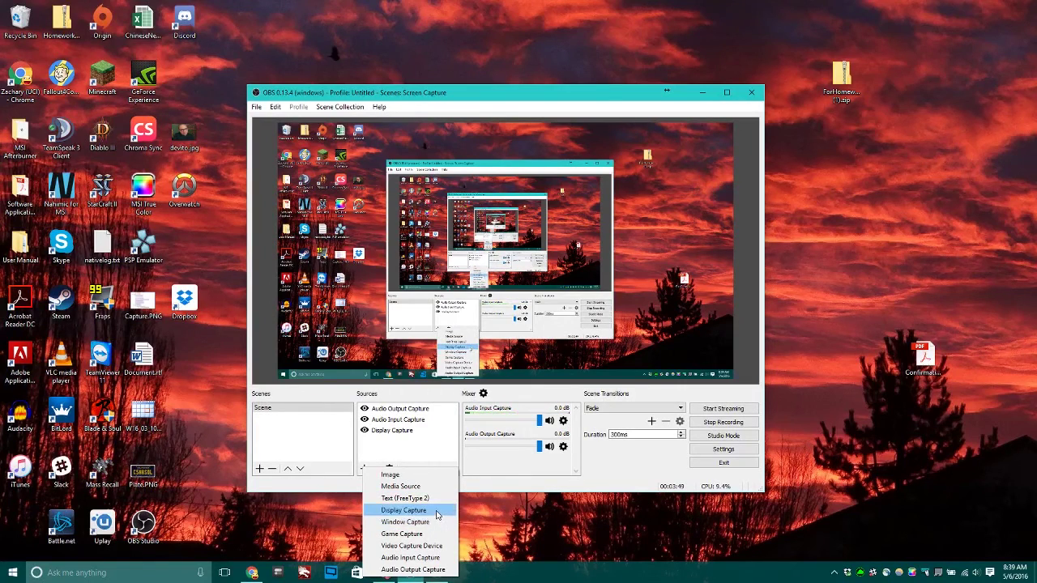
pyautogui.click(436, 512)
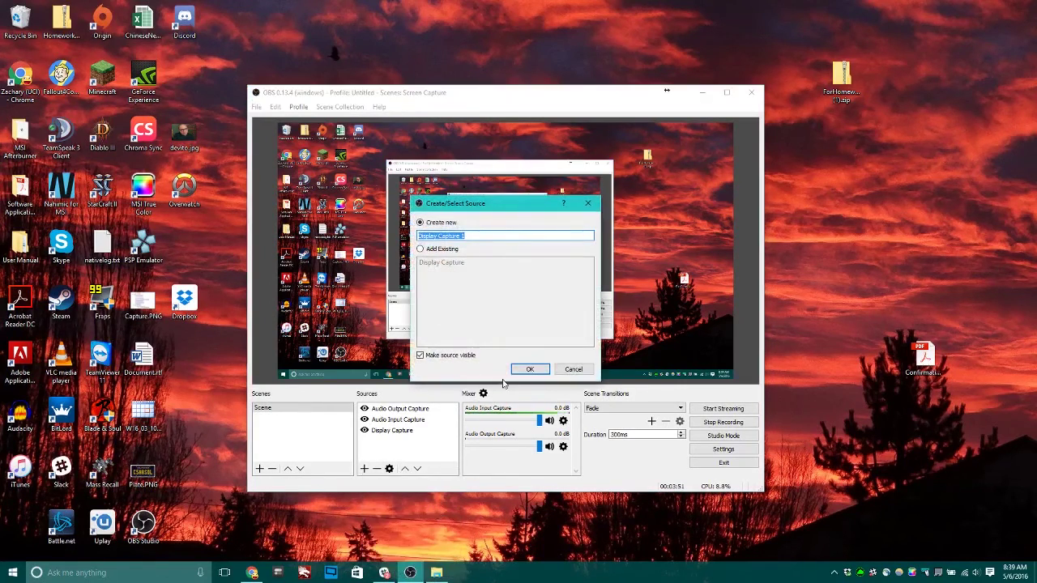
pyautogui.click(522, 371)
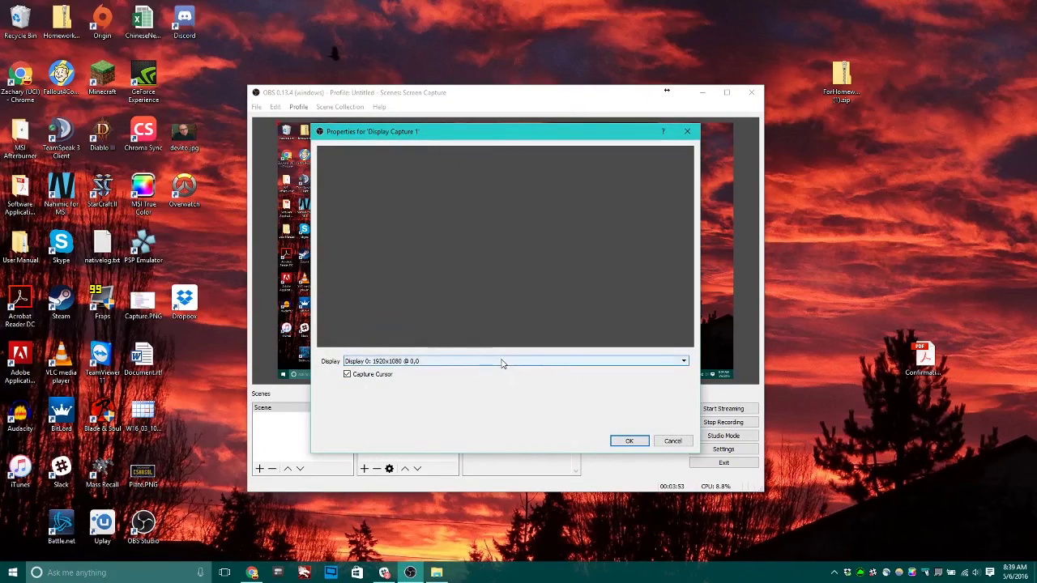
pyautogui.click(501, 362)
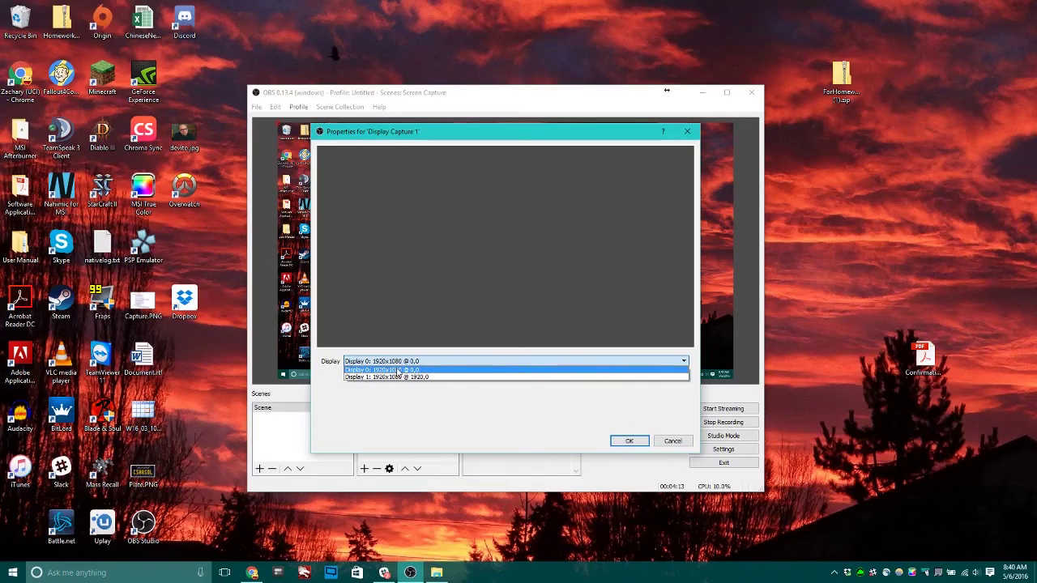
pyautogui.click(629, 442)
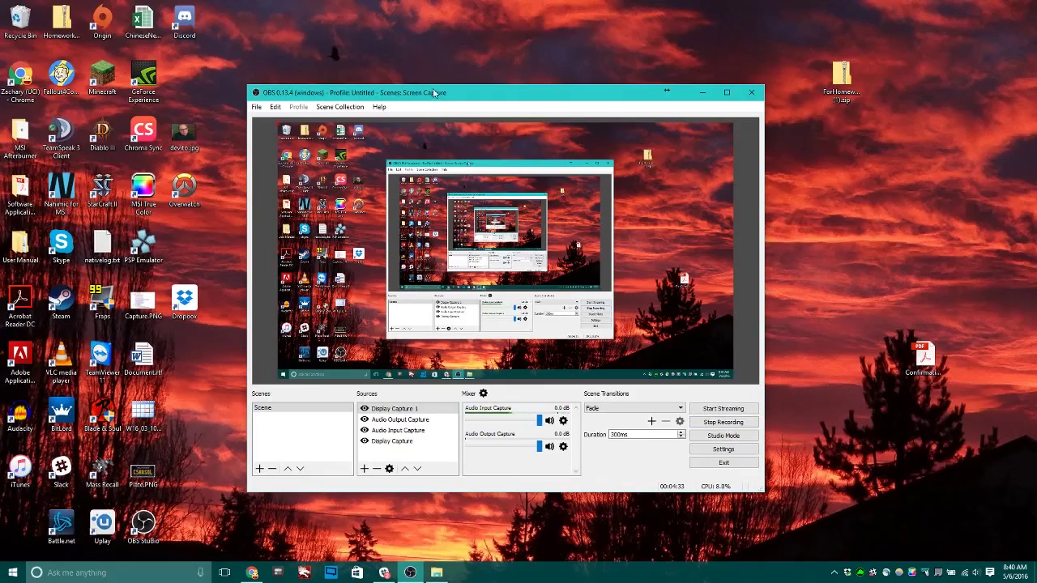
# - Move OBS aside, launch Minecraft from the desktop, and maximize the game window
pyautogui.moveTo(435, 94); pyautogui.dragTo(667, 142)
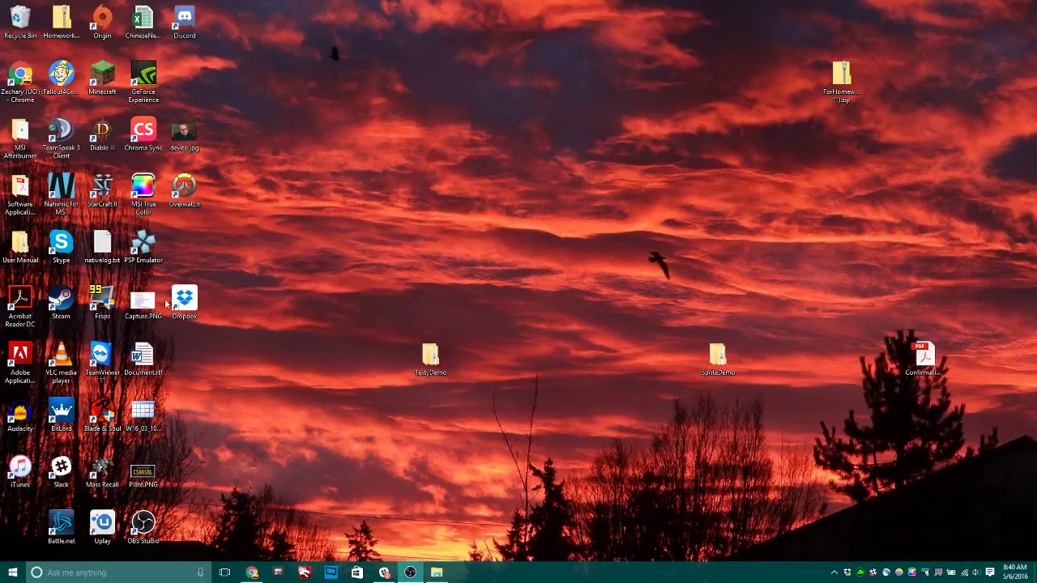
pyautogui.doubleClick(95, 78)
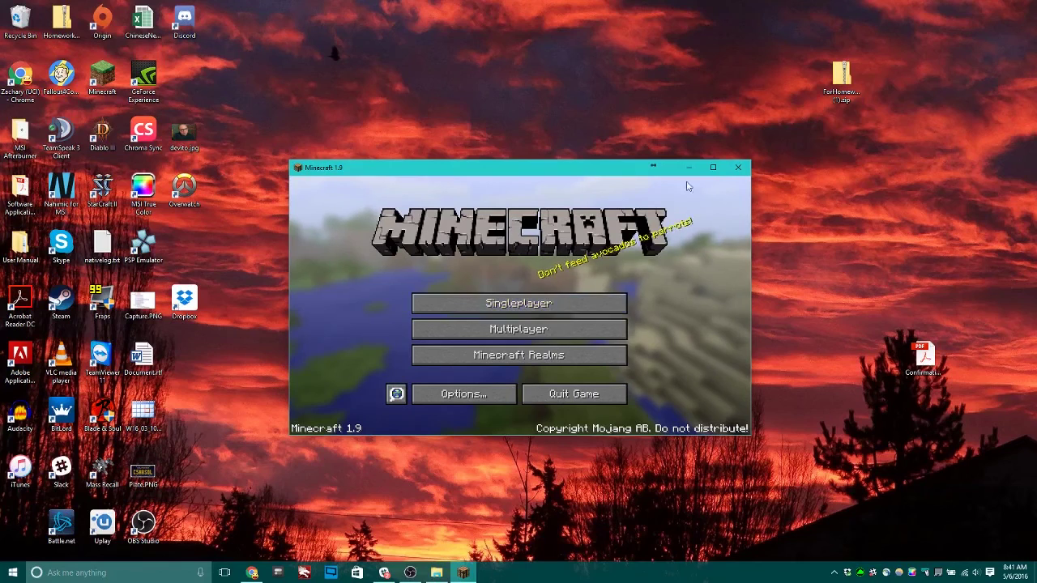
pyautogui.click(713, 167)
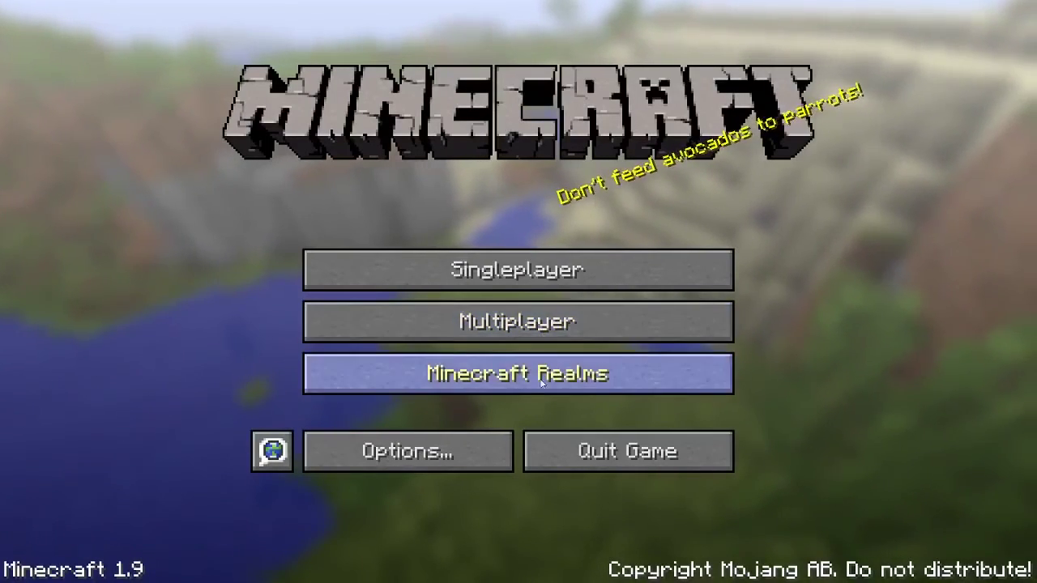
# - Try joining the Work server, then load the 1.9 Test singleplayer world instead
pyautogui.click(493, 324)
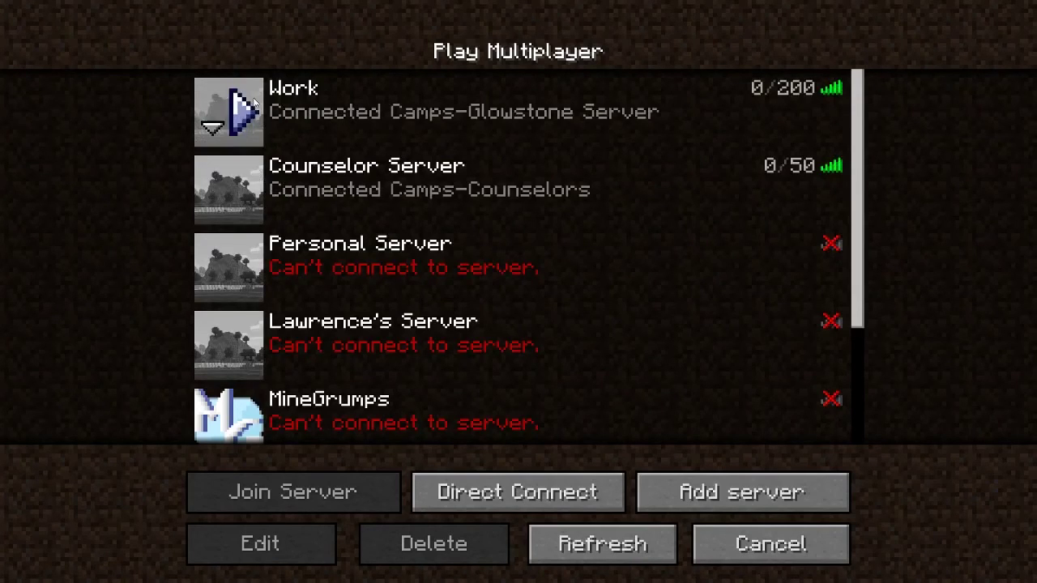
pyautogui.click(243, 113)
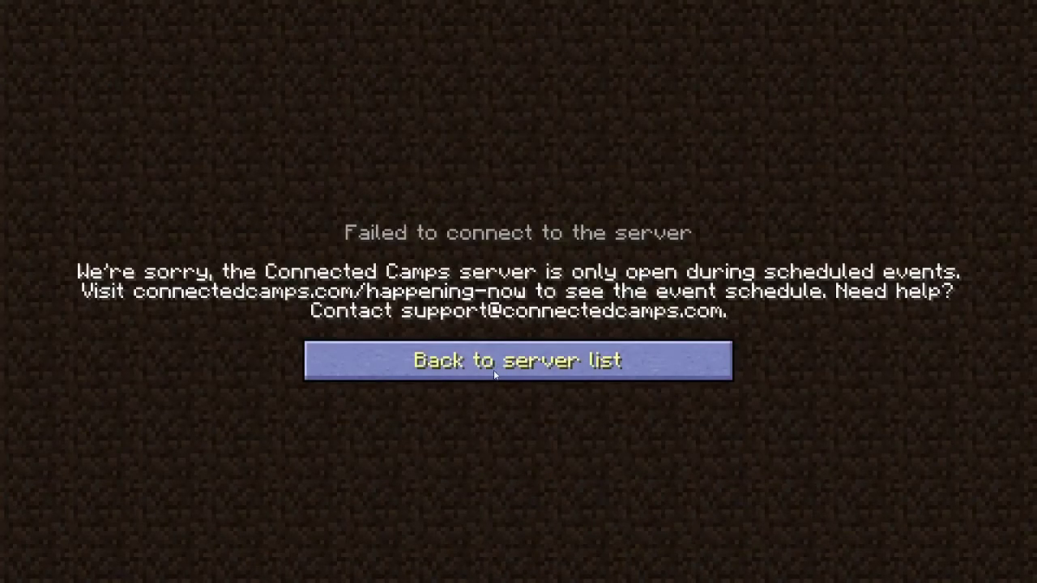
pyautogui.click(474, 360)
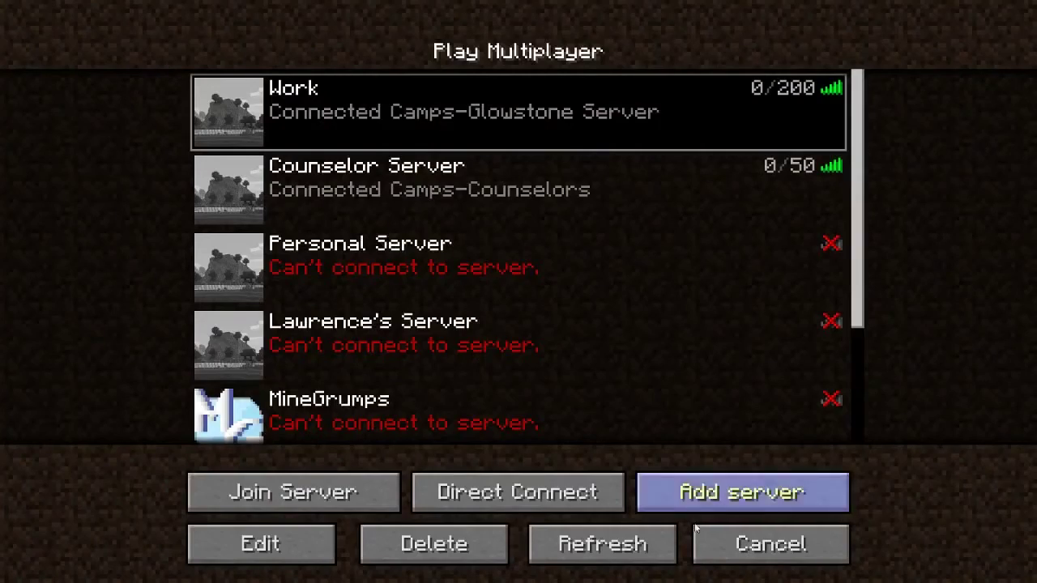
pyautogui.click(731, 546)
pyautogui.click(498, 275)
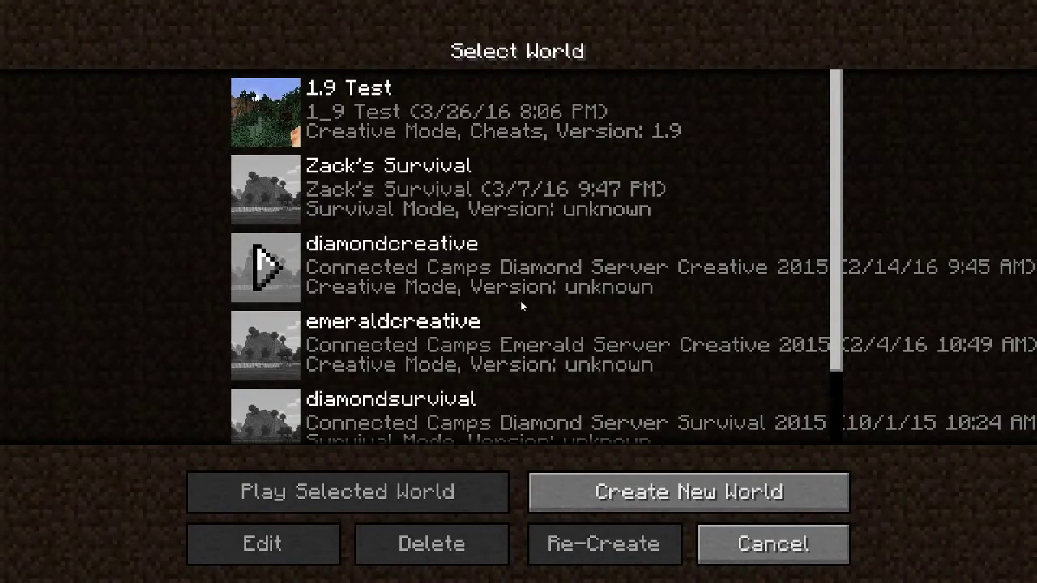
pyautogui.click(269, 113)
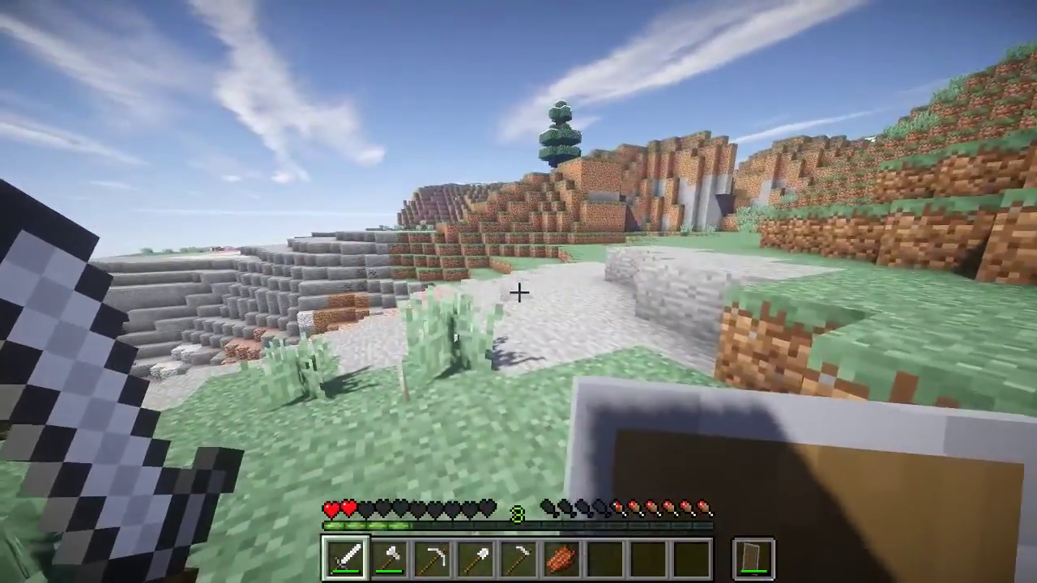
# - Walk through the valley and hills, across the pond onto the diorite ledge, then pause
pyautogui.press('w')
pyautogui.press('w')
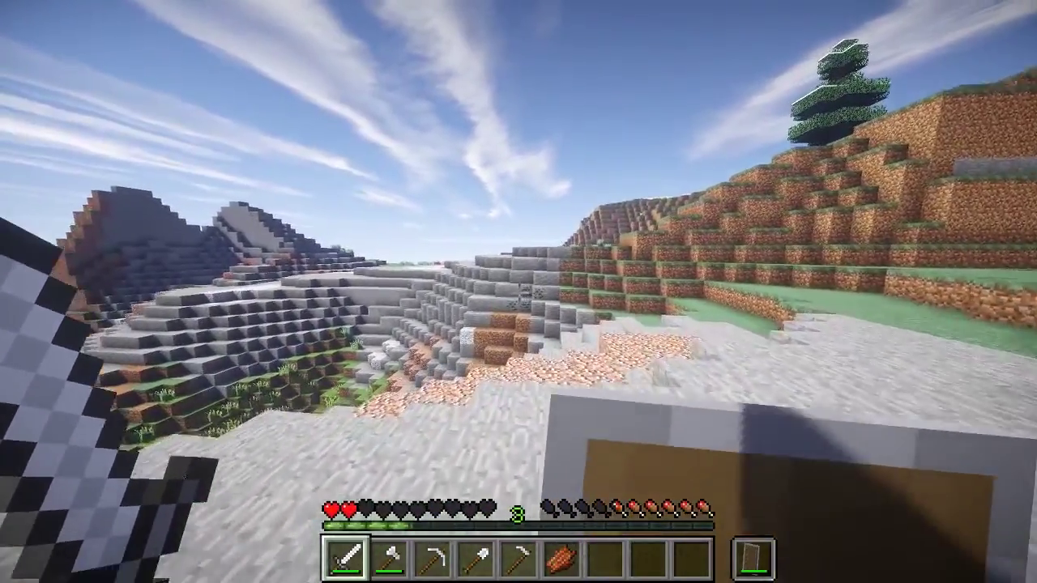
pyautogui.press('w')
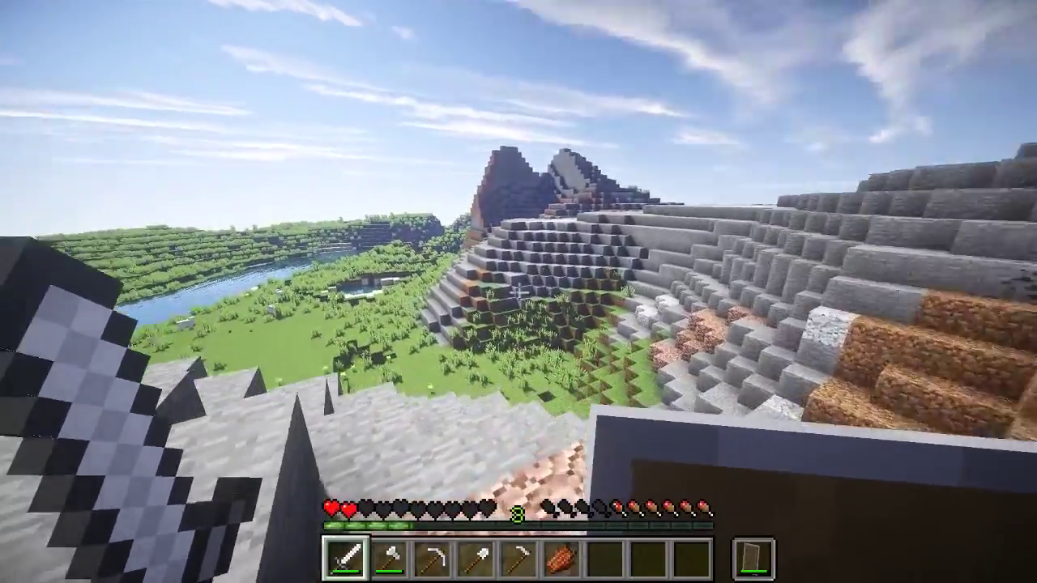
pyautogui.press('w')
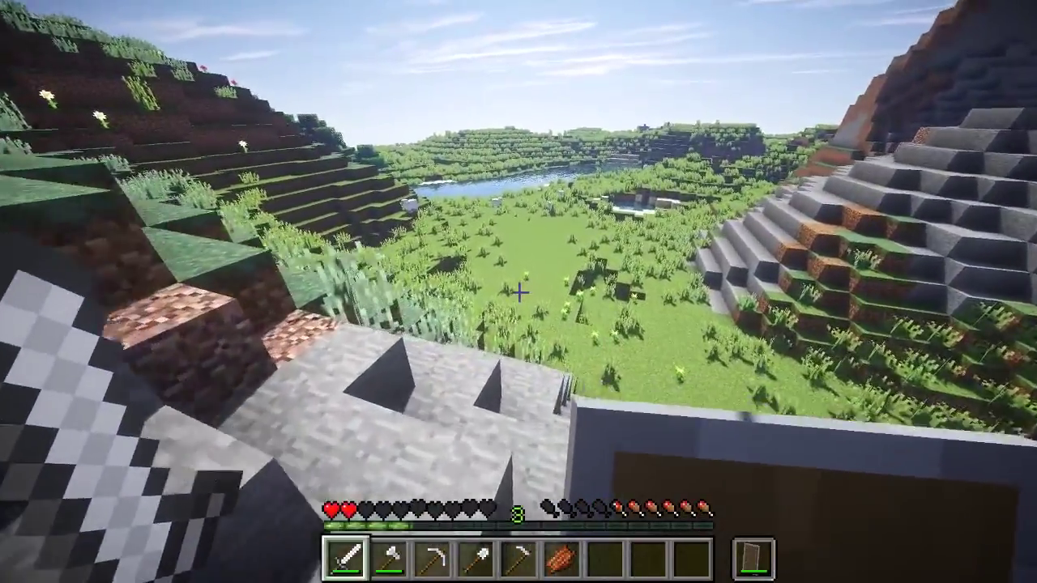
pyautogui.press('w')
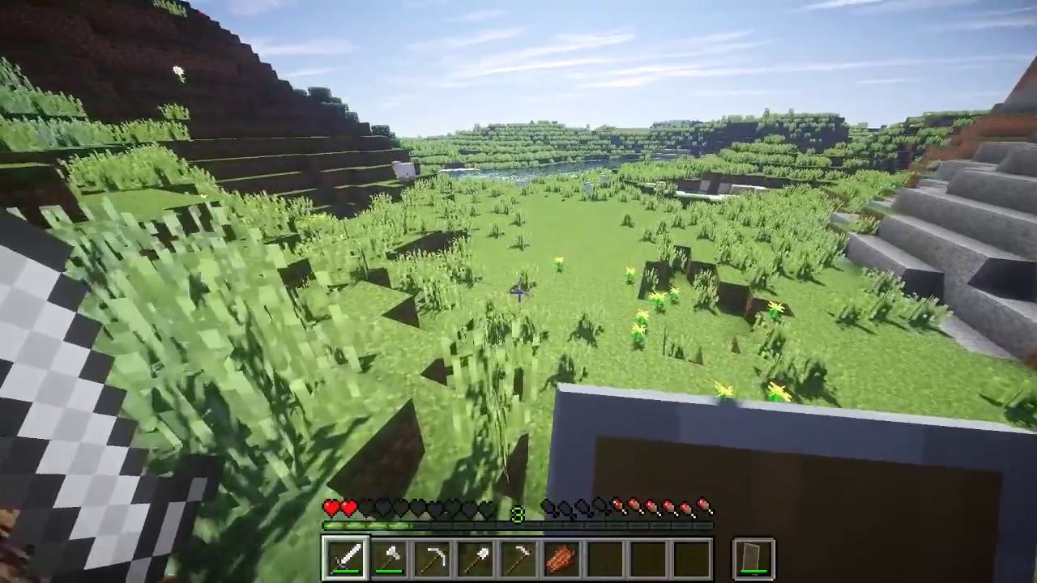
pyautogui.press('w')
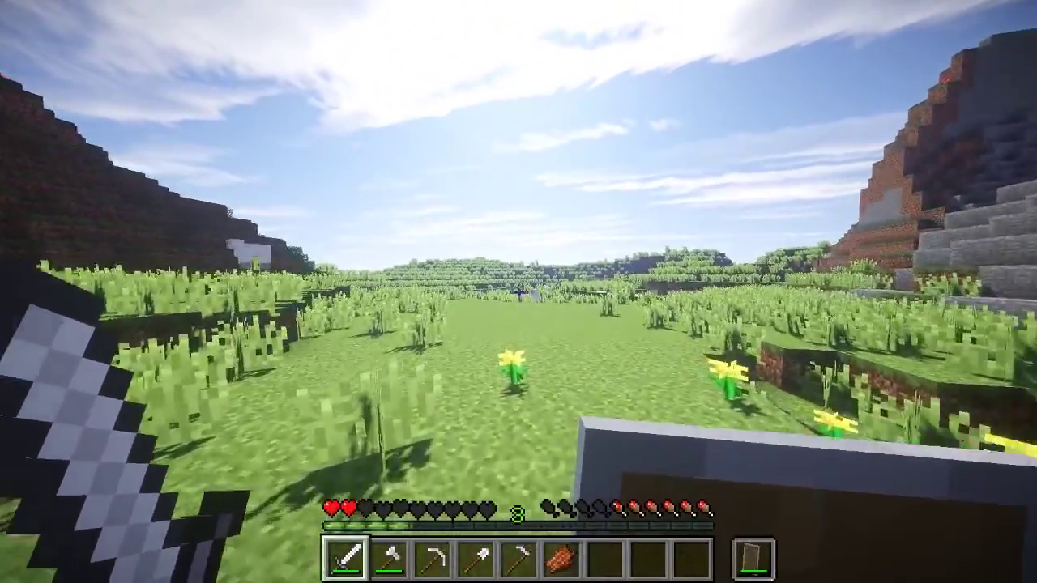
pyautogui.press('w')
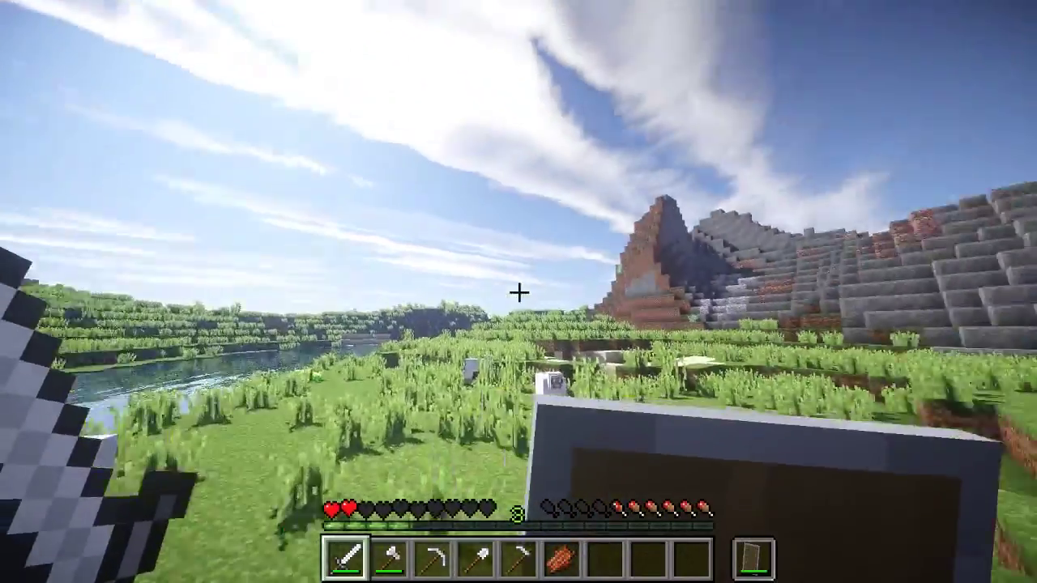
pyautogui.press('w')
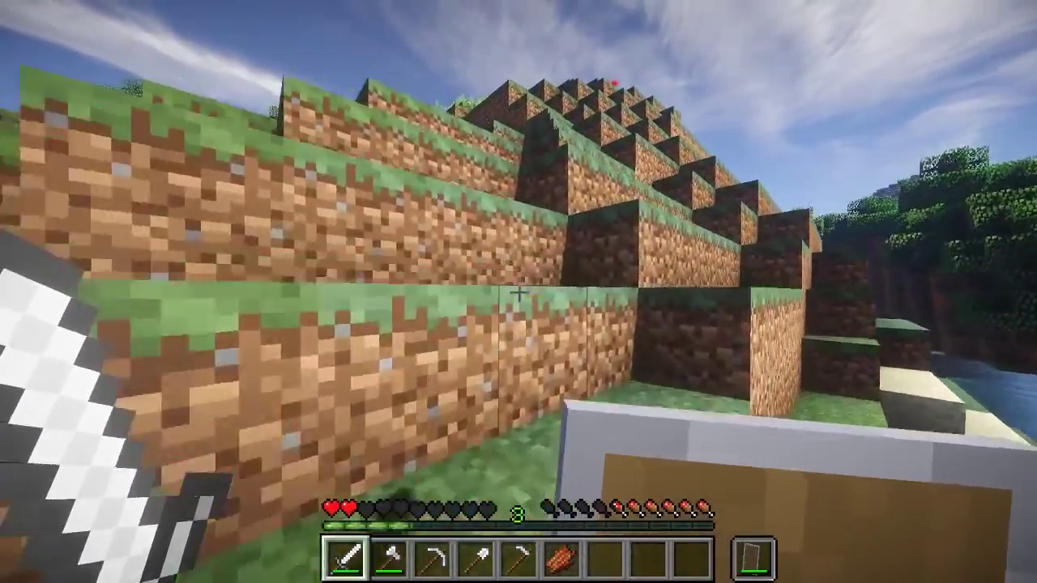
pyautogui.press('w')
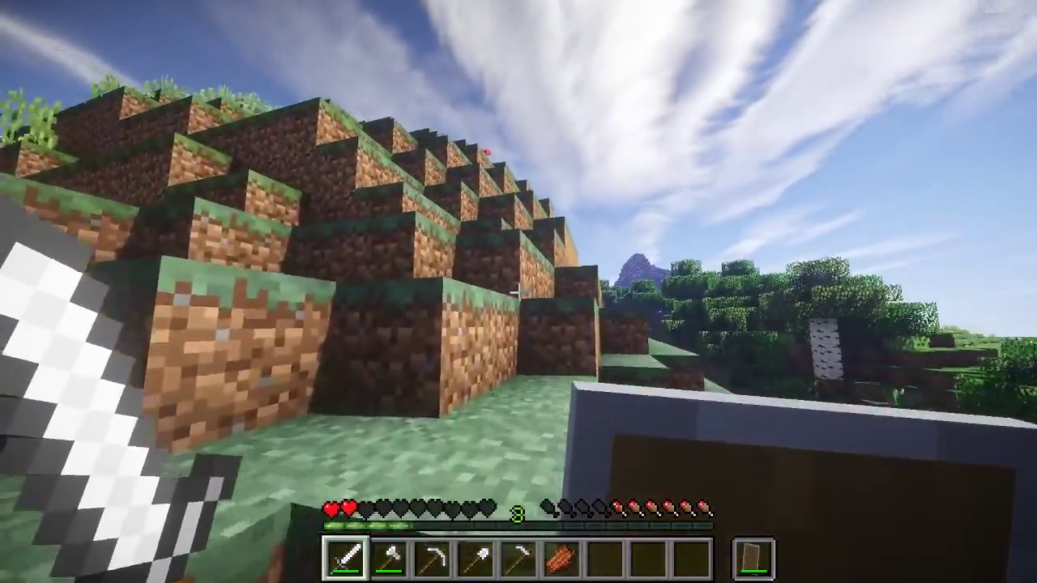
pyautogui.press('w')
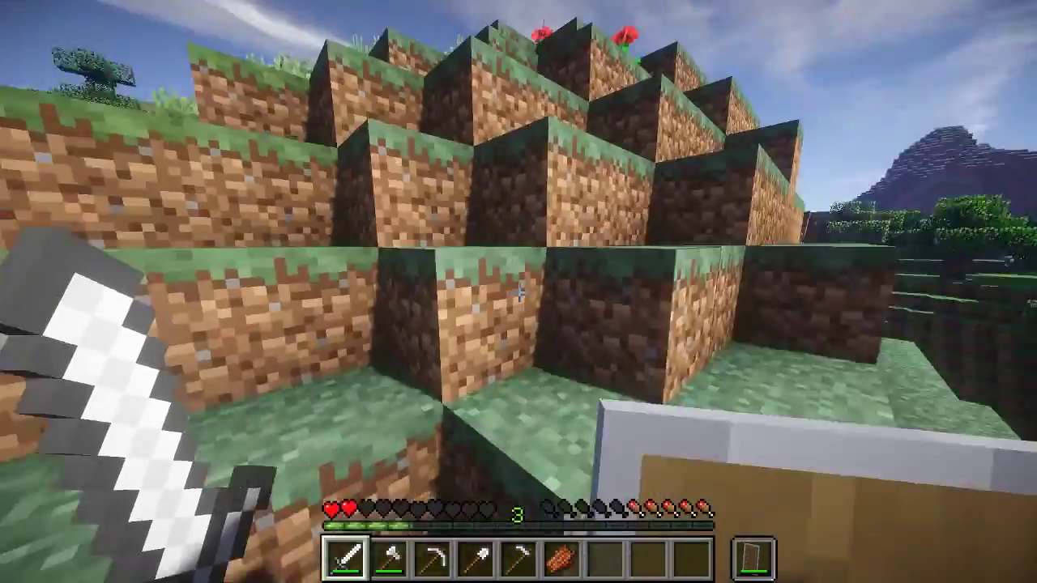
pyautogui.press('w')
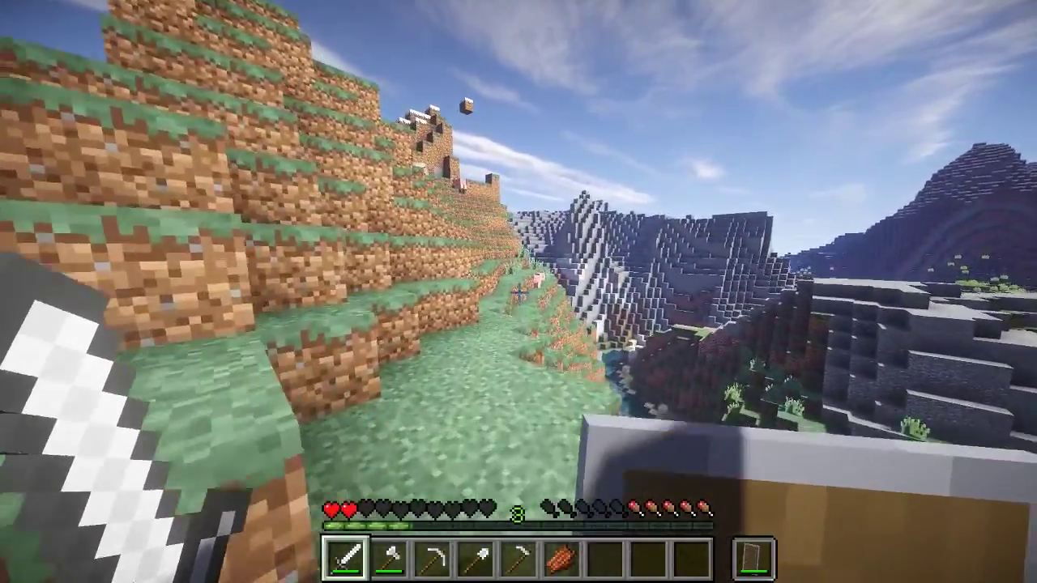
pyautogui.press('w')
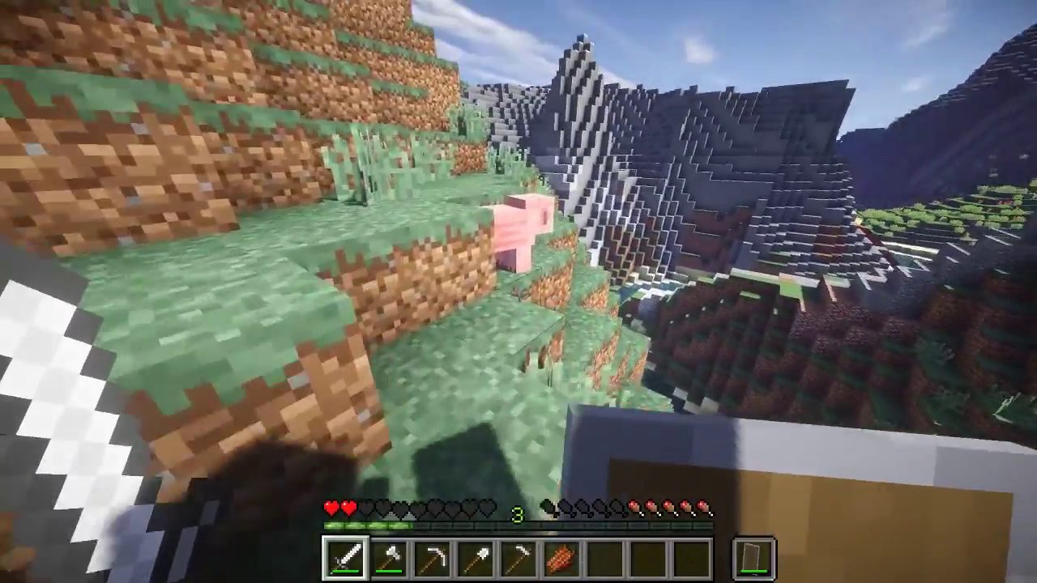
pyautogui.press('w')
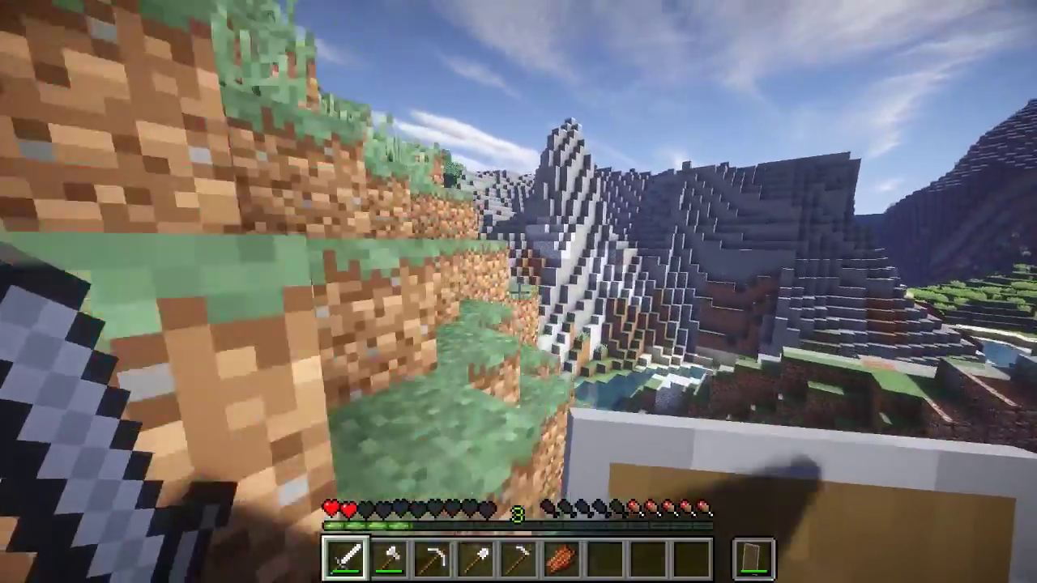
pyautogui.press('w')
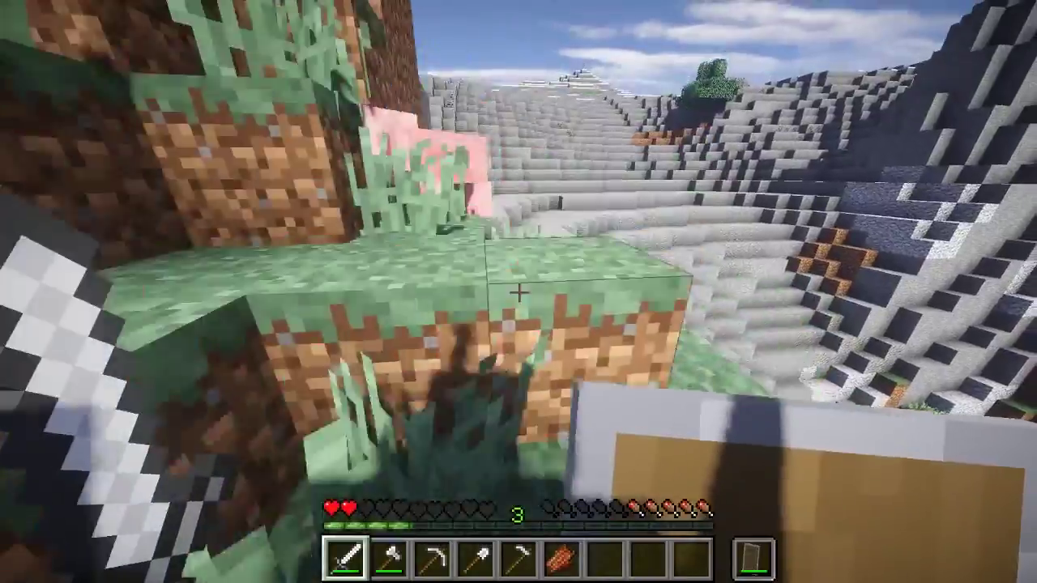
pyautogui.press('w')
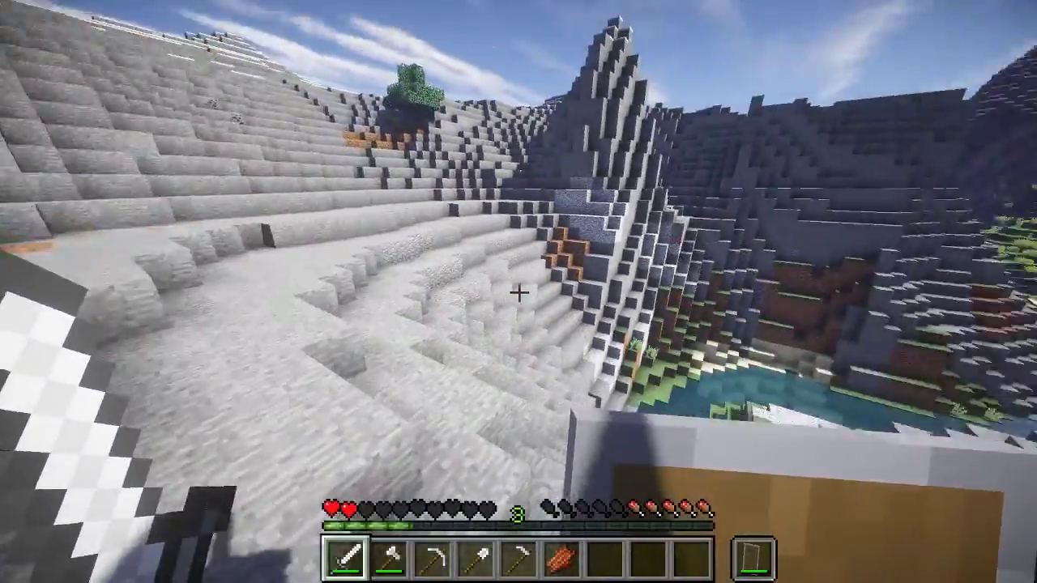
pyautogui.press('w')
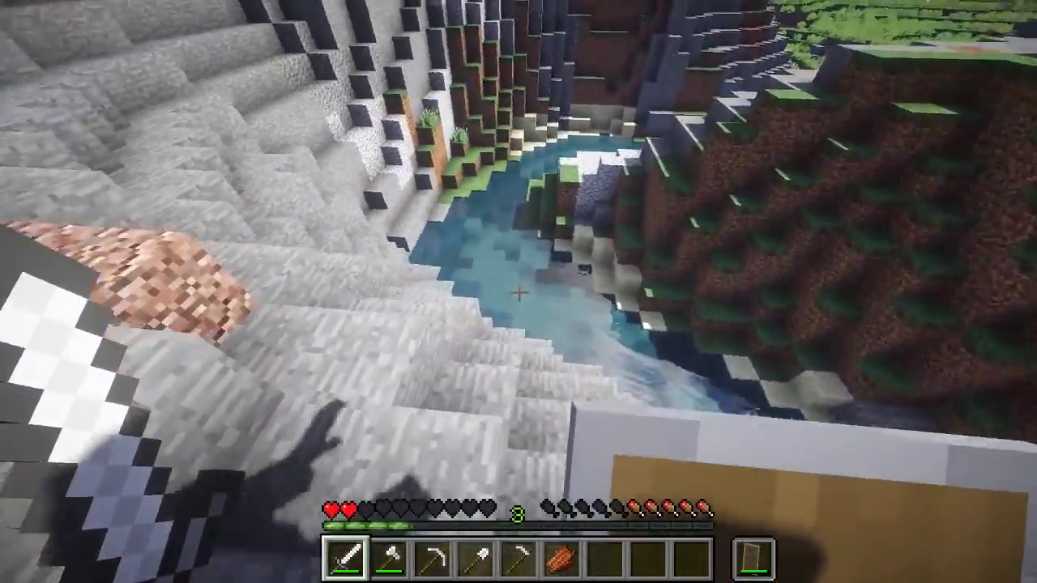
pyautogui.press('w')
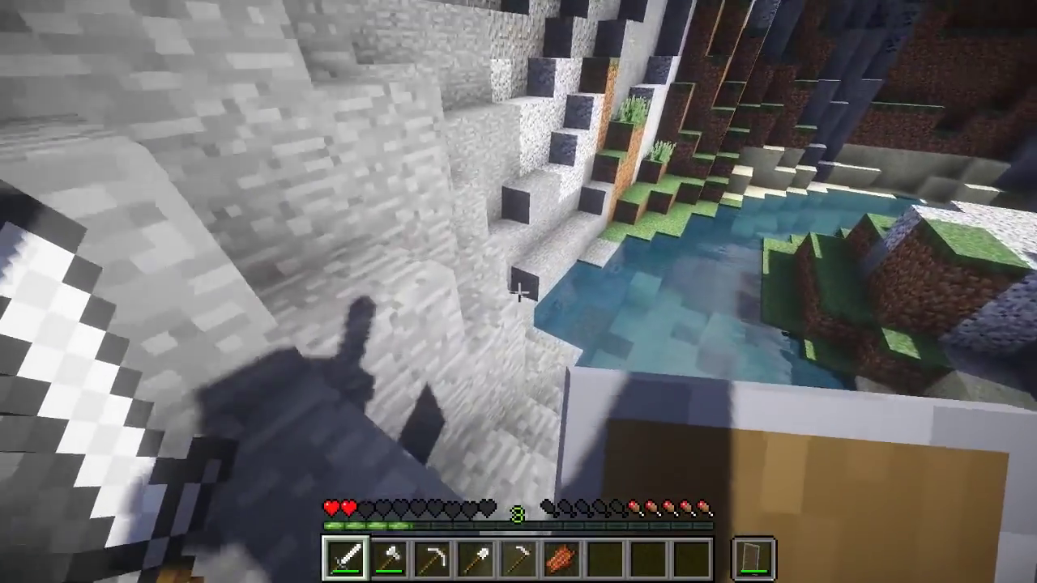
pyautogui.press('w')
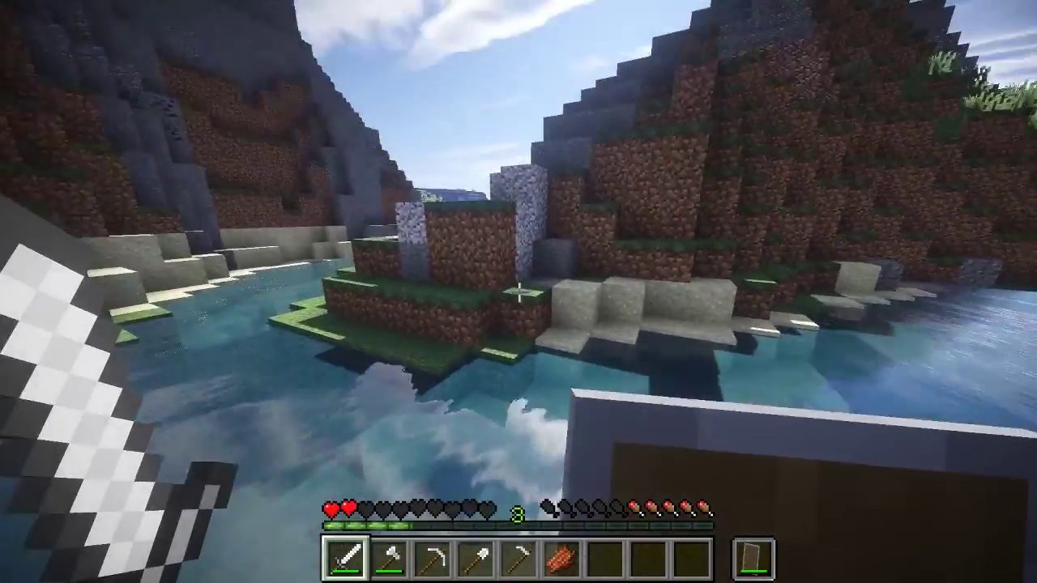
pyautogui.press('w')
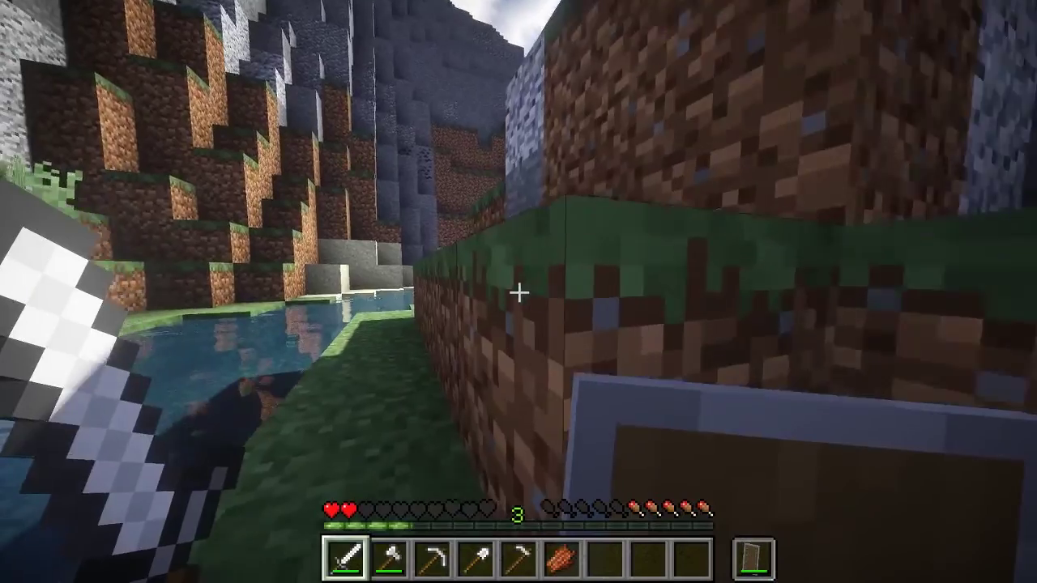
pyautogui.press('w')
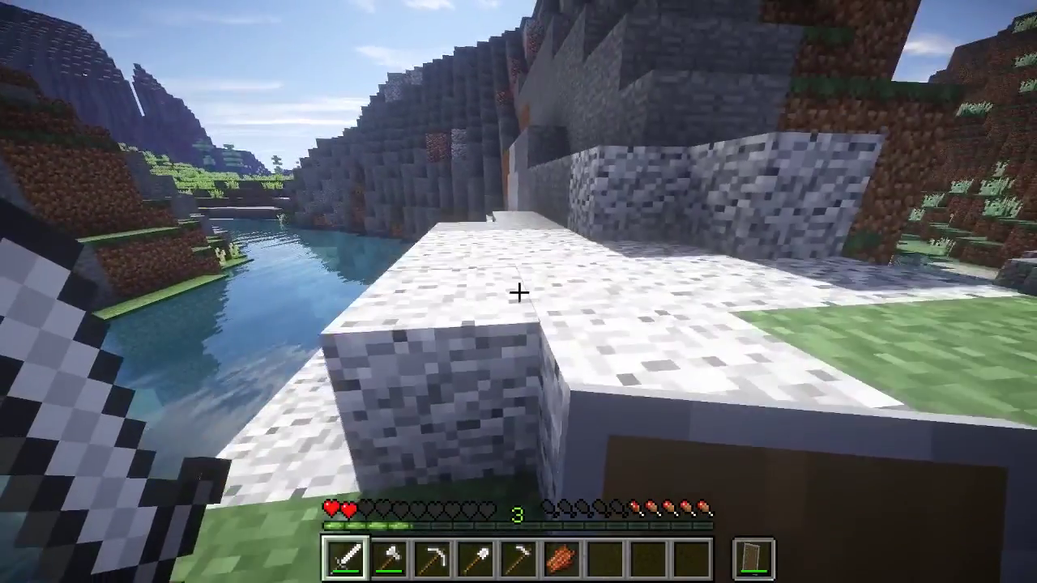
pyautogui.press('w')
pyautogui.press('Escape')
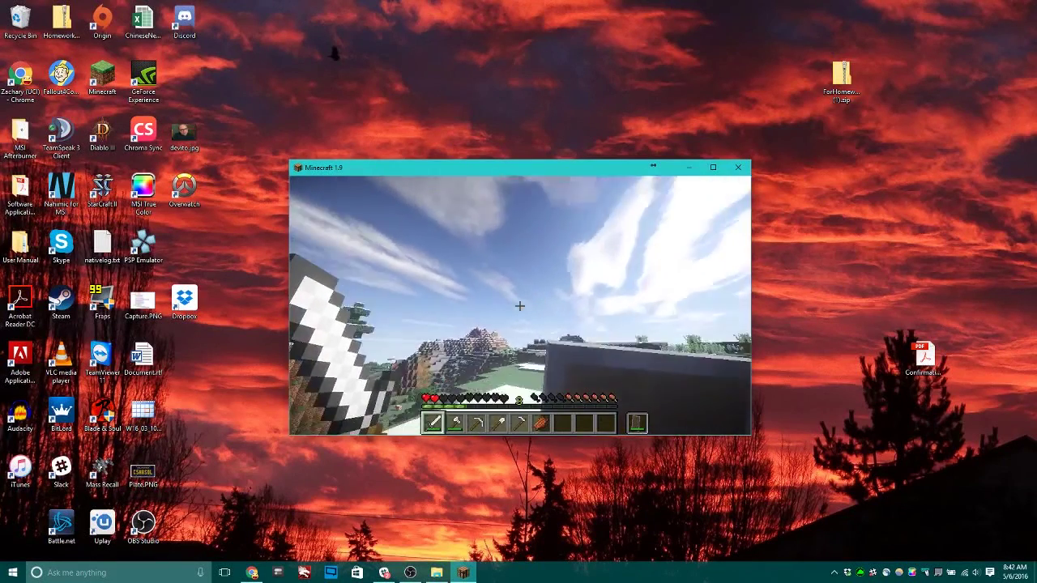
# - Save and quit the world to title, then close the Minecraft window
pyautogui.press('Escape')
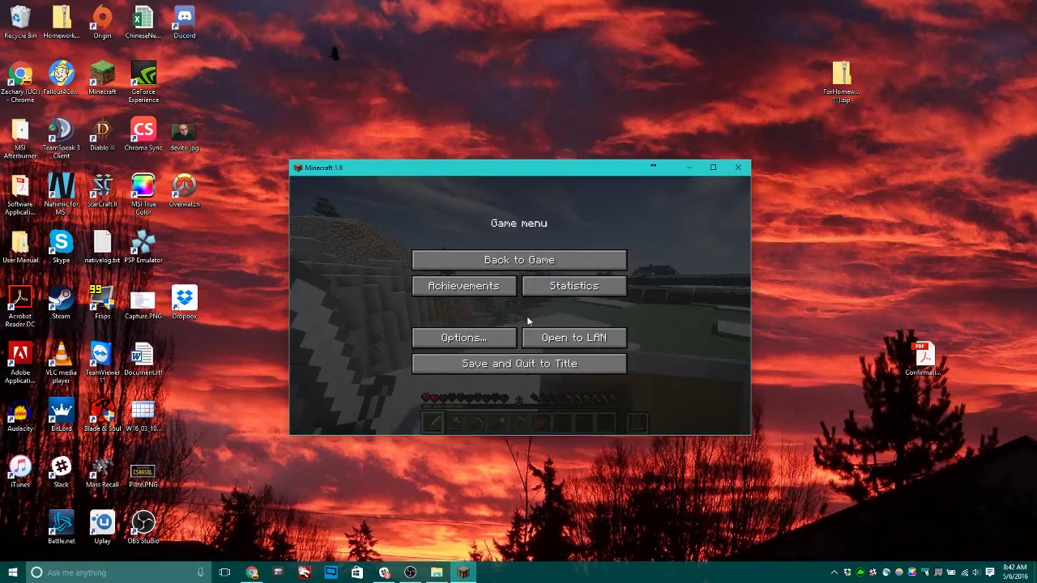
pyautogui.click(553, 366)
pyautogui.click(737, 167)
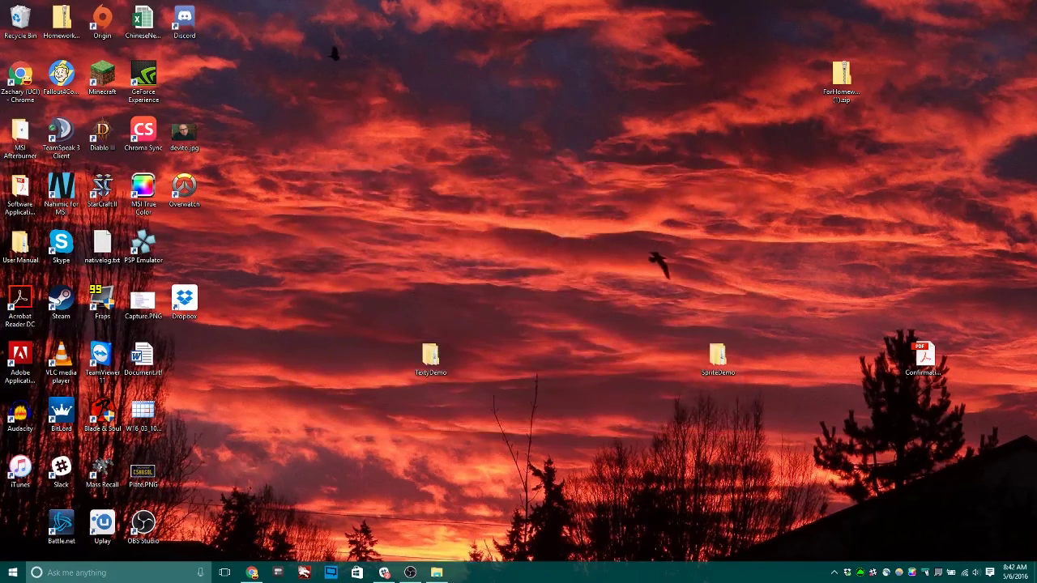
# - Restore OBS and open the Captures folder in Explorer, moving it left
pyautogui.click(410, 573)
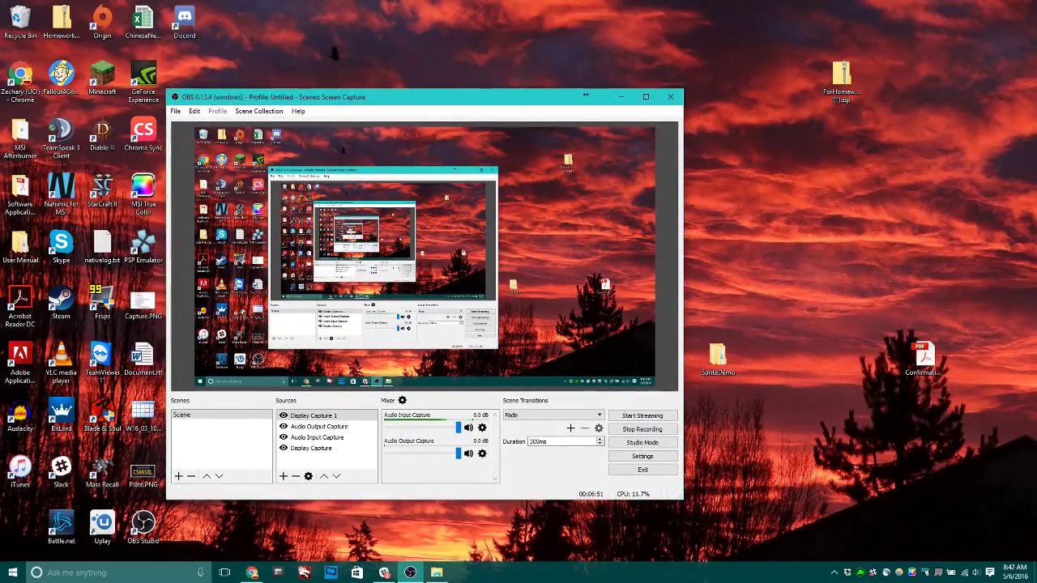
pyautogui.click(436, 573)
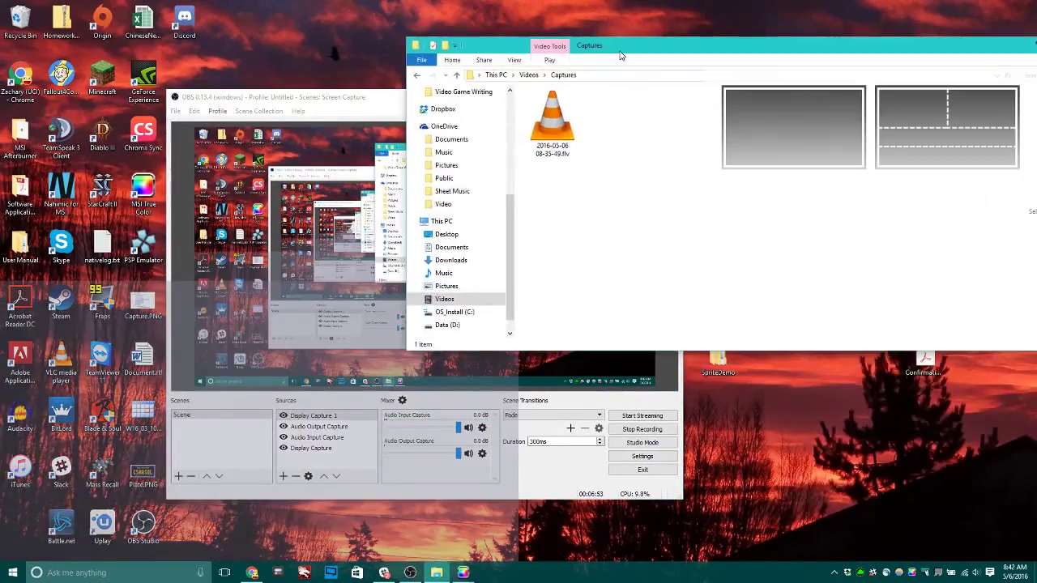
pyautogui.moveTo(620, 56); pyautogui.dragTo(393, 55)
# - In OBS Settings > Output, check the Recording Path points to the Captures folder
pyautogui.click(643, 444)
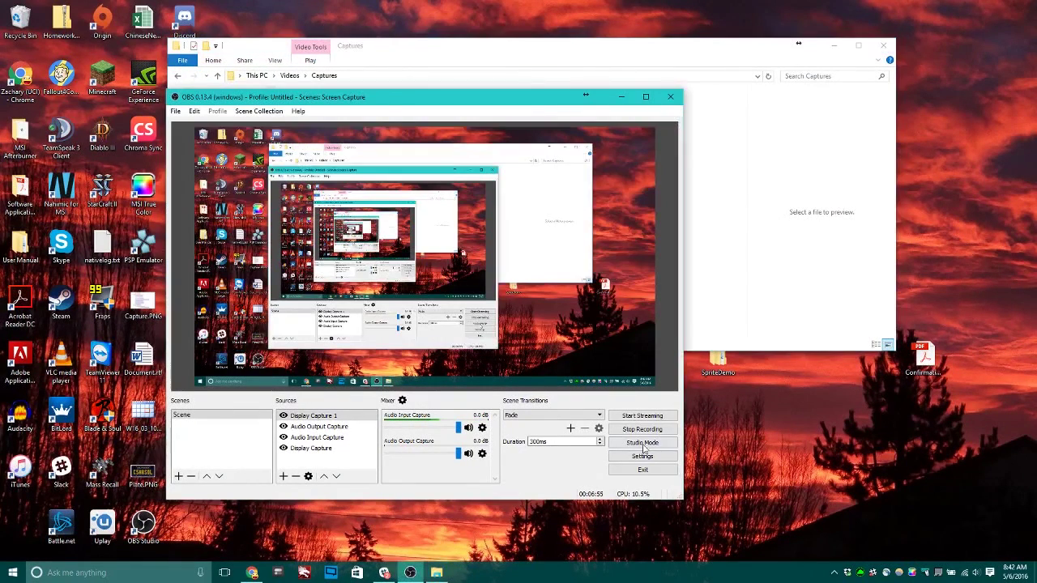
pyautogui.click(642, 456)
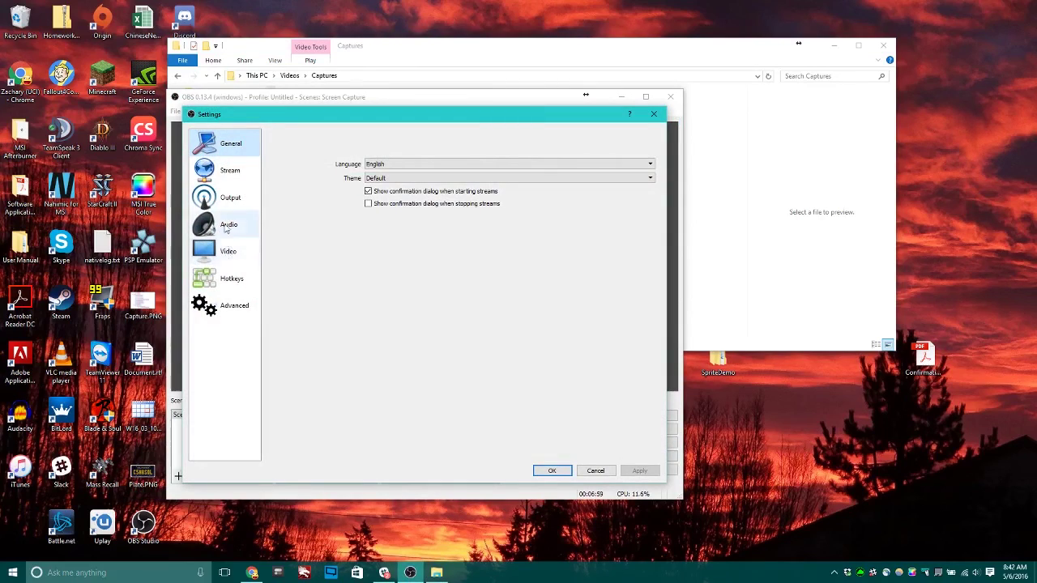
pyautogui.click(231, 199)
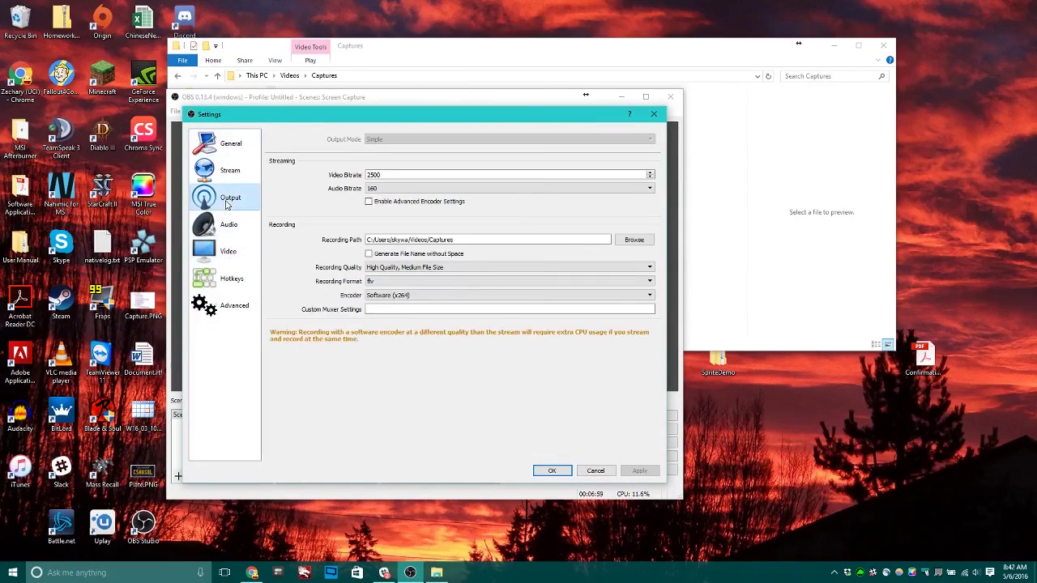
pyautogui.click(492, 241)
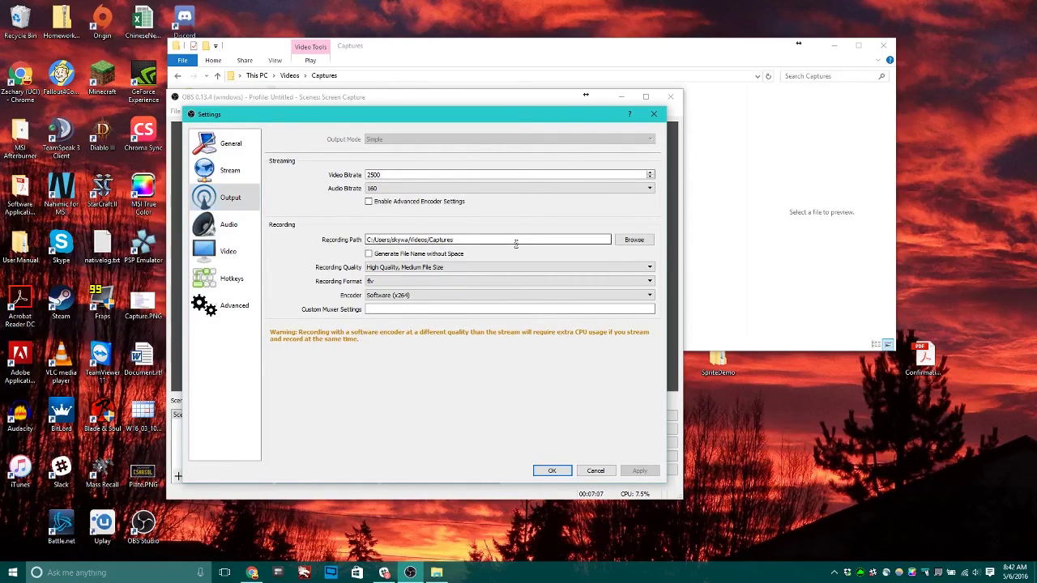
pyautogui.click(464, 65)
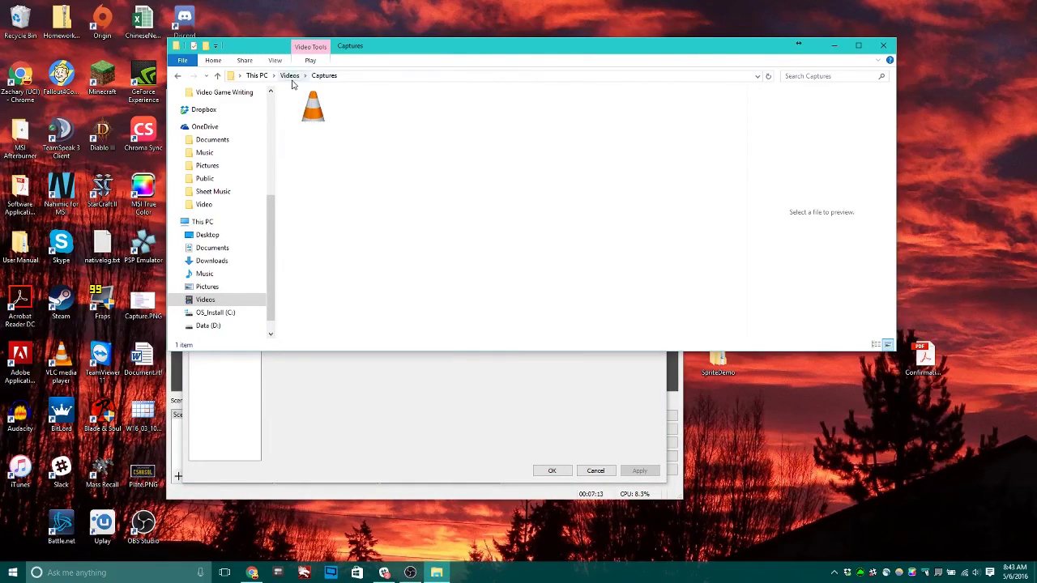
# - Reopen Videos > Captures to confirm the .flv recording, then close OBS Settings with OK
pyautogui.click(290, 76)
pyautogui.doubleClick(320, 127)
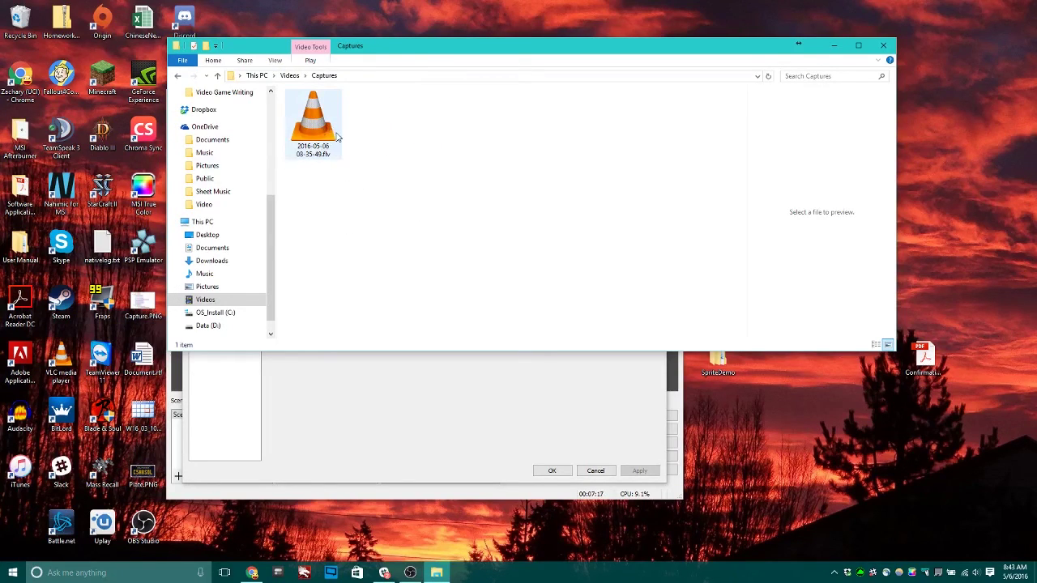
pyautogui.moveTo(422, 47); pyautogui.dragTo(532, 107)
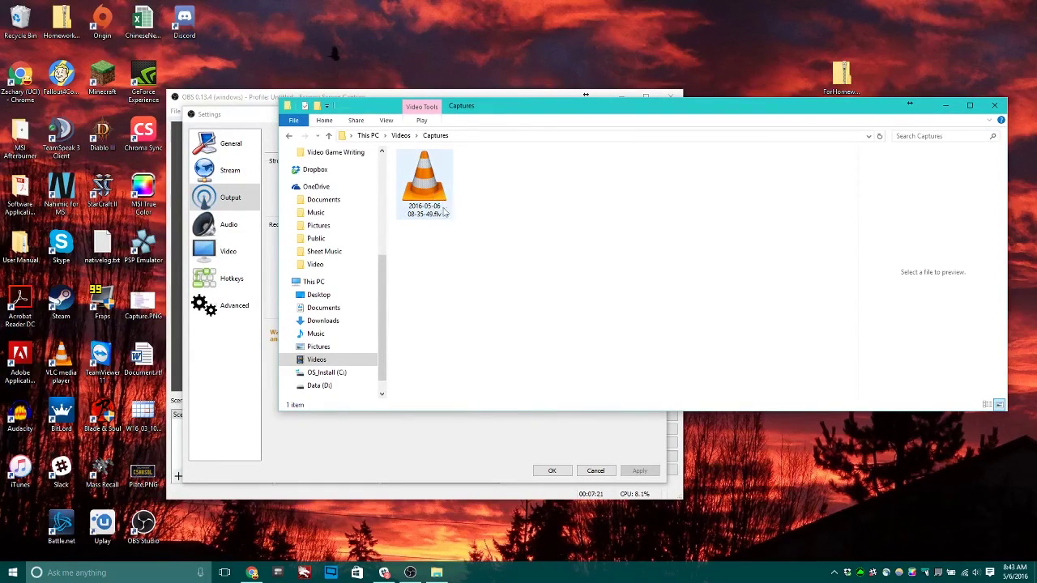
pyautogui.click(324, 467)
pyautogui.click(781, 299)
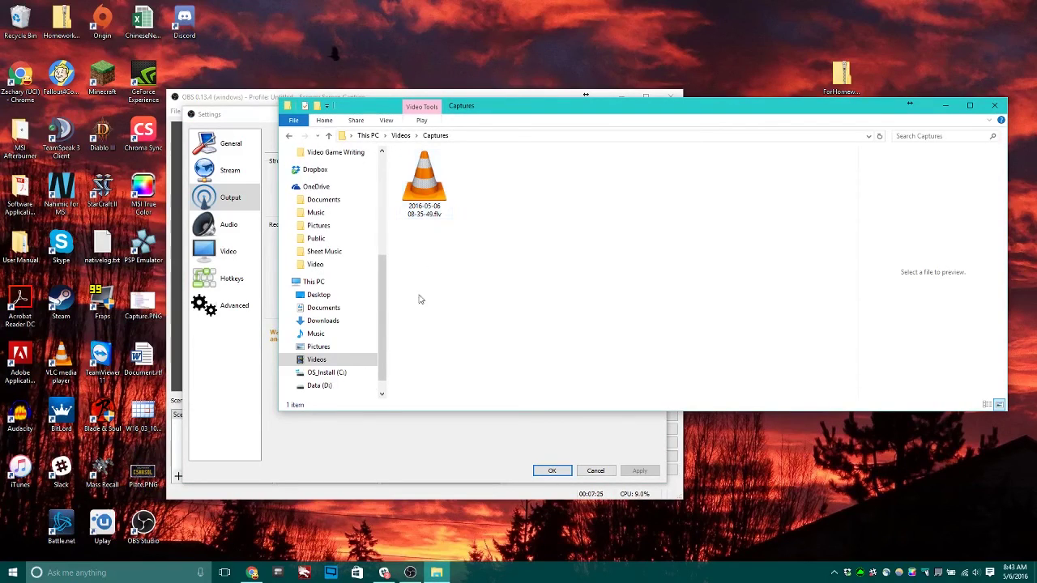
pyautogui.click(352, 443)
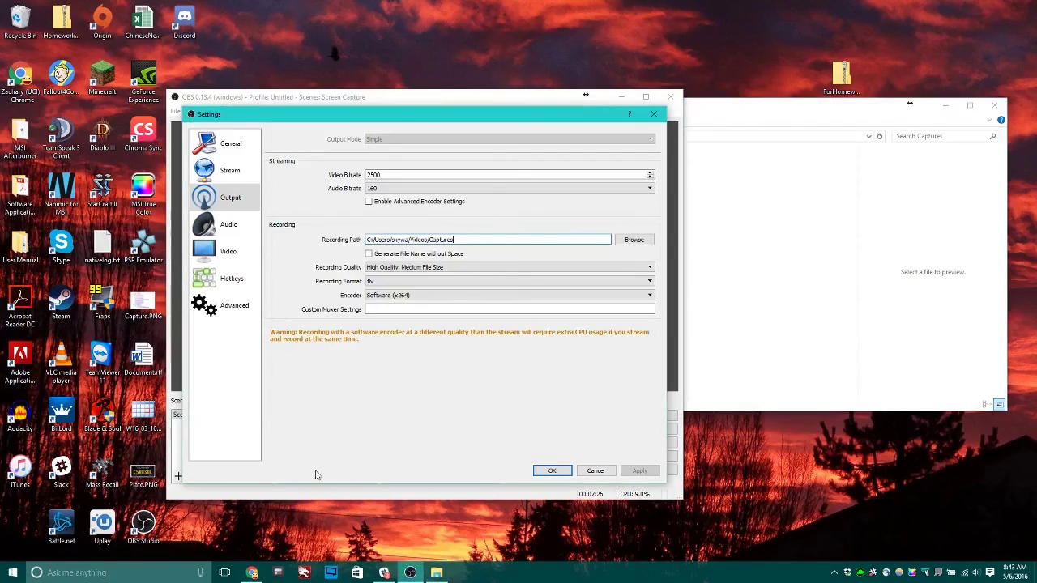
pyautogui.click(552, 470)
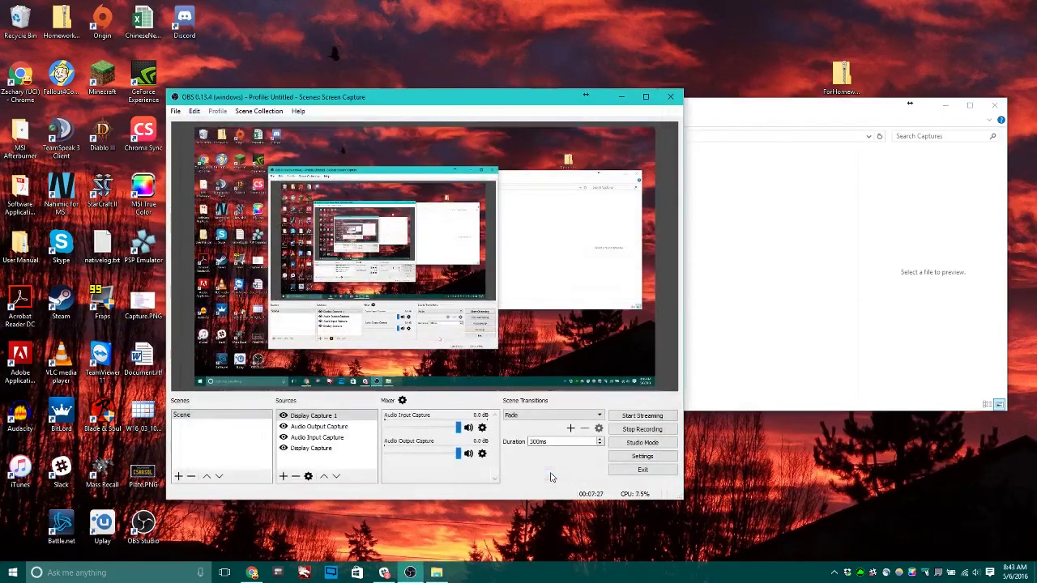
pyautogui.click(642, 456)
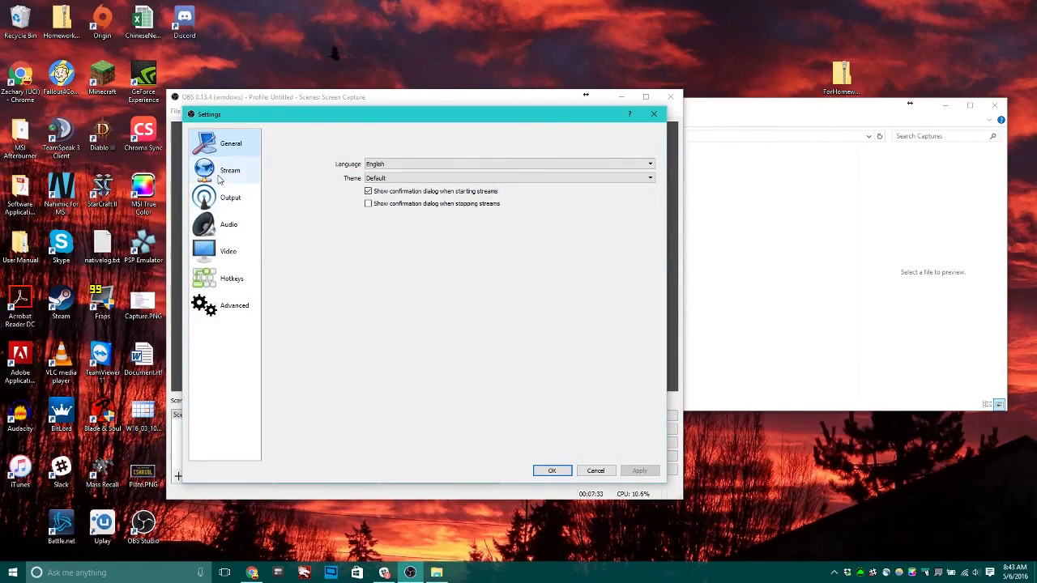
pyautogui.click(218, 172)
pyautogui.click(208, 197)
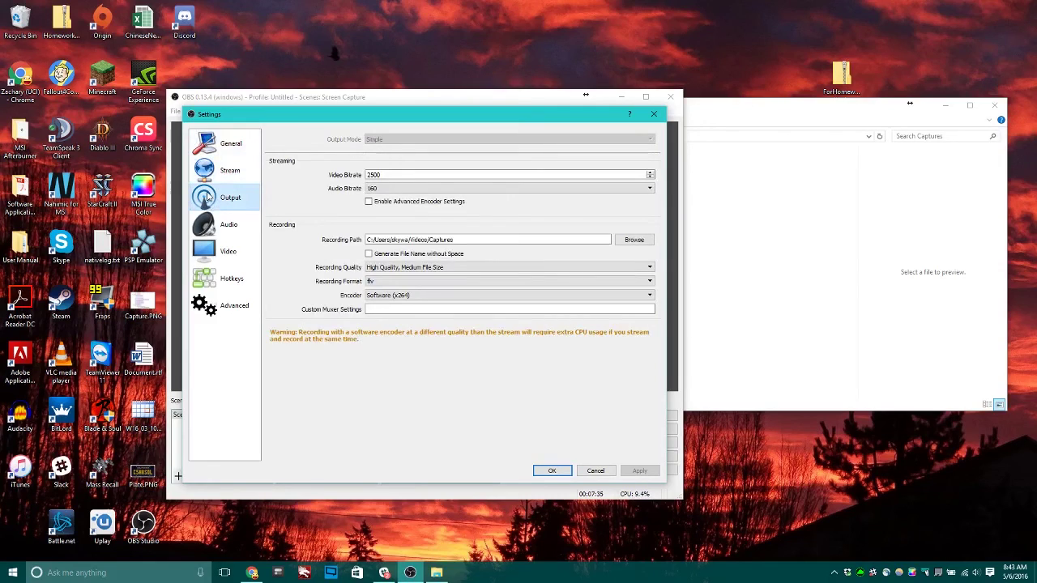
pyautogui.click(424, 268)
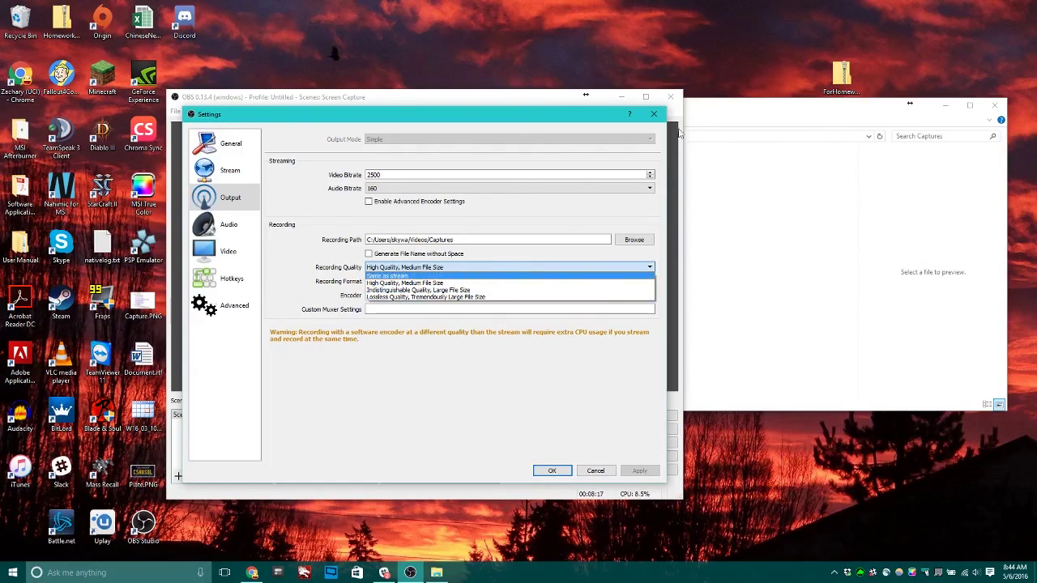
pyautogui.click(530, 409)
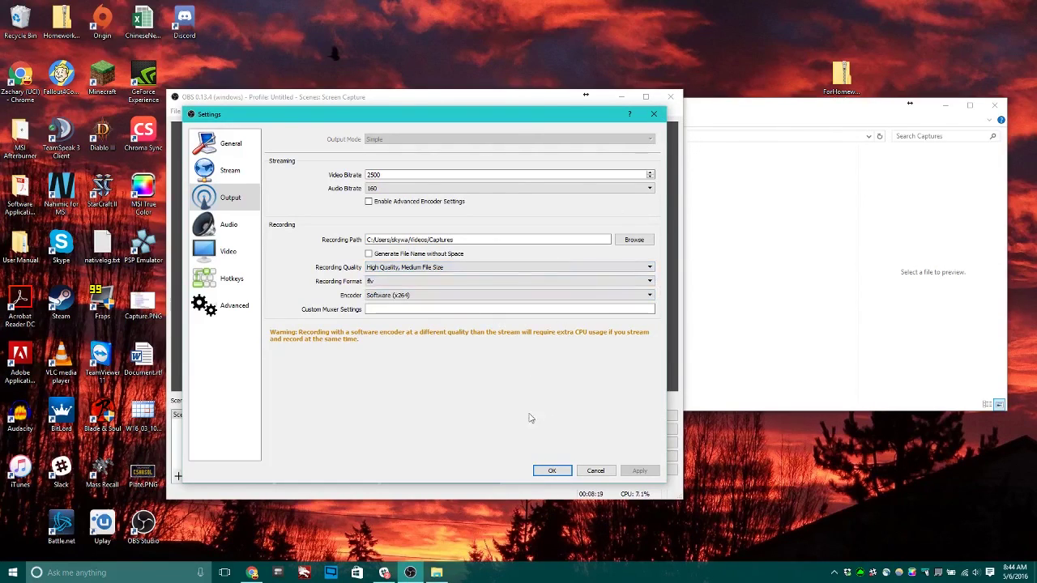
pyautogui.click(552, 471)
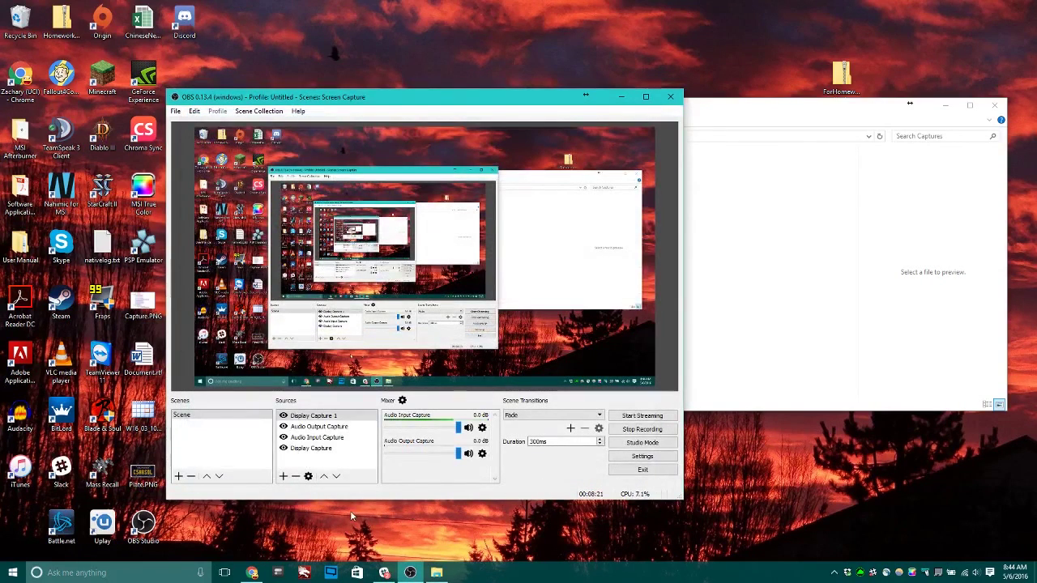